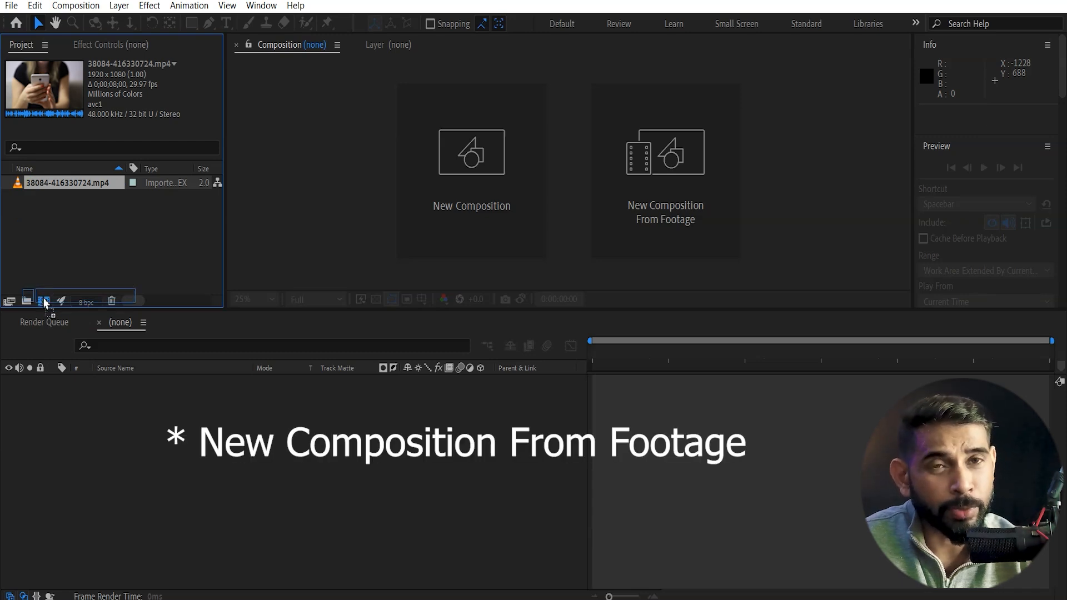
# - Create a new composition from the 38084-416330724.mp4 footage and select its layer
pyautogui.moveTo(44, 301)
pyautogui.mouseDown()
pyautogui.moveTo(706, 142)
pyautogui.moveTo(696, 179)
pyautogui.moveTo(182, 243)
pyautogui.moveTo(54, 286)
pyautogui.moveTo(43, 301)
pyautogui.mouseUp()
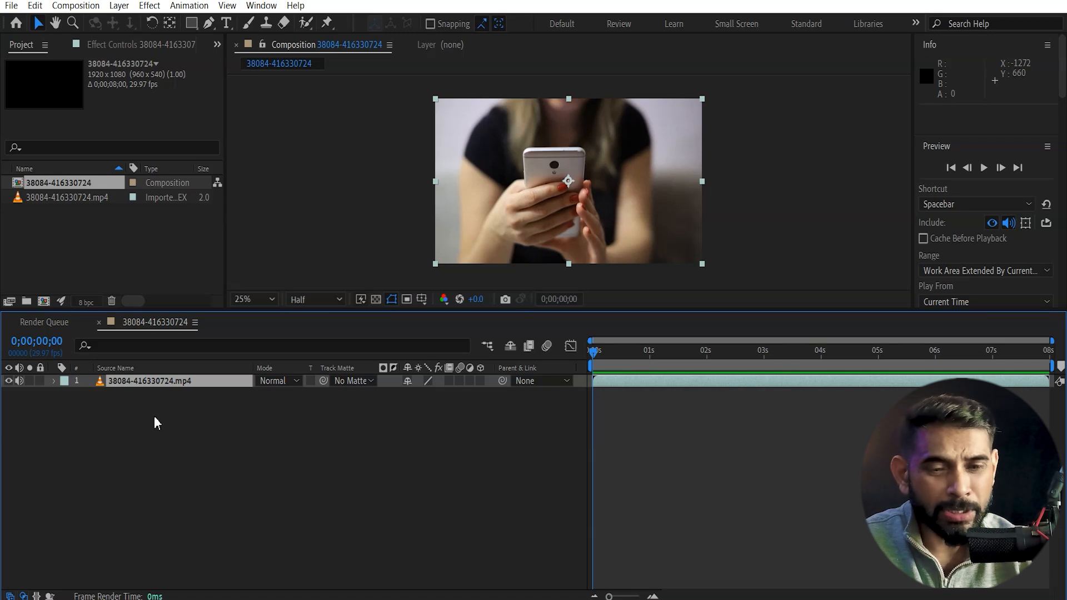
pyautogui.click(172, 460)
pyautogui.click(127, 381)
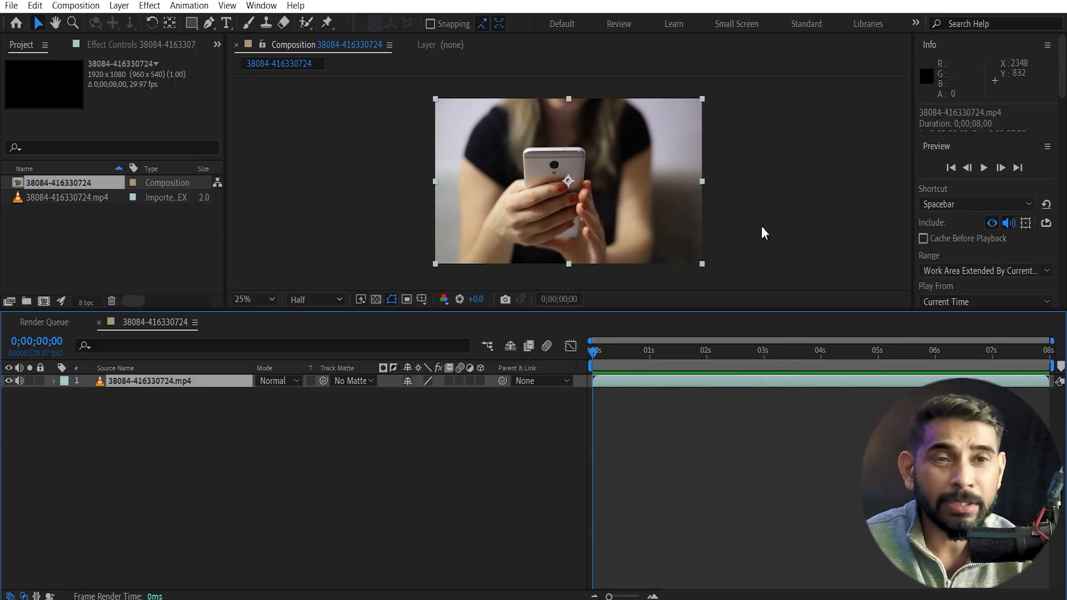
# - Show the Tracker controls and start Track Motion on the selected footage layer
pyautogui.scroll(2, 725, 202)
pyautogui.press('space')
pyautogui.moveTo(765, 196); pyautogui.dragTo(704, 198)
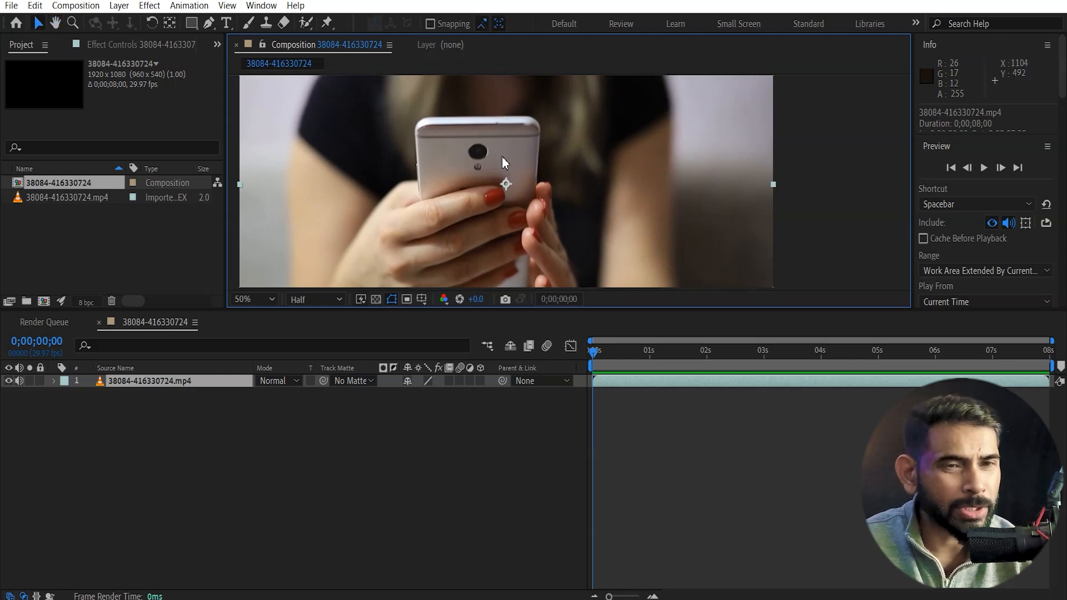
pyautogui.click(261, 6)
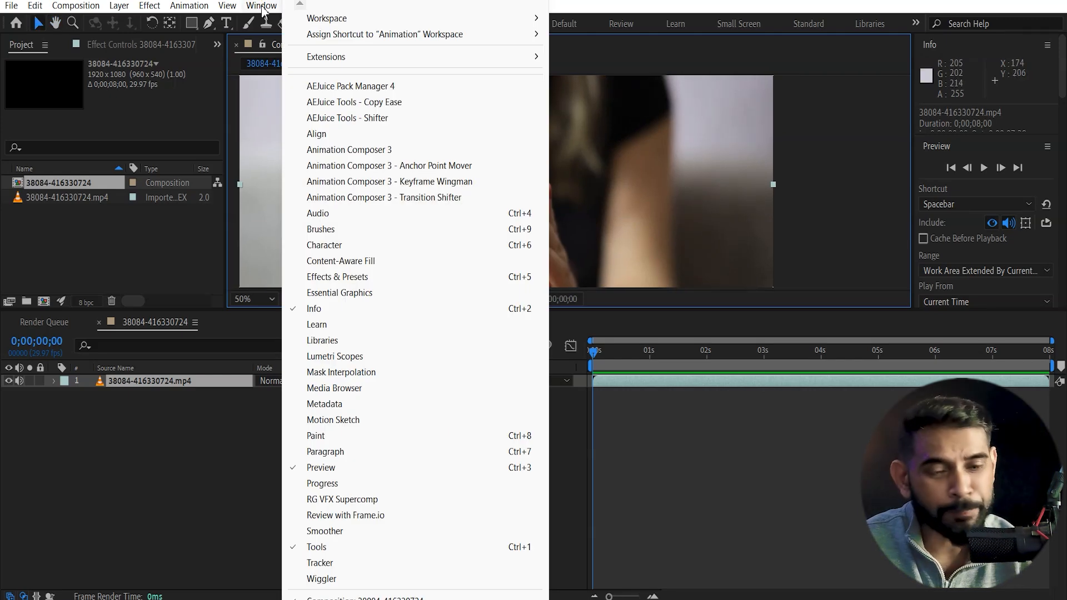
pyautogui.click(322, 563)
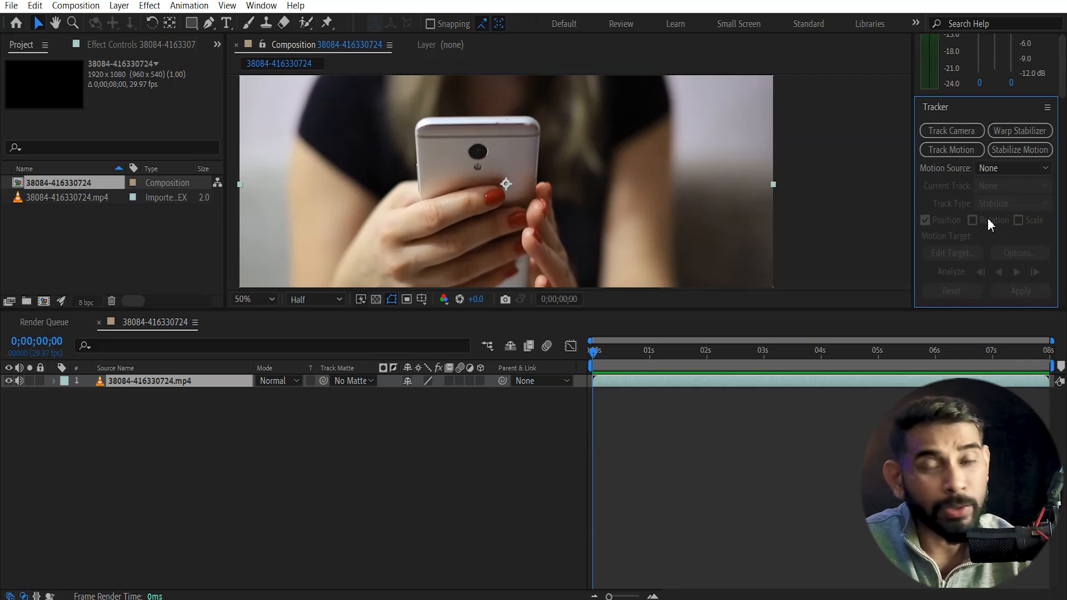
pyautogui.click(945, 152)
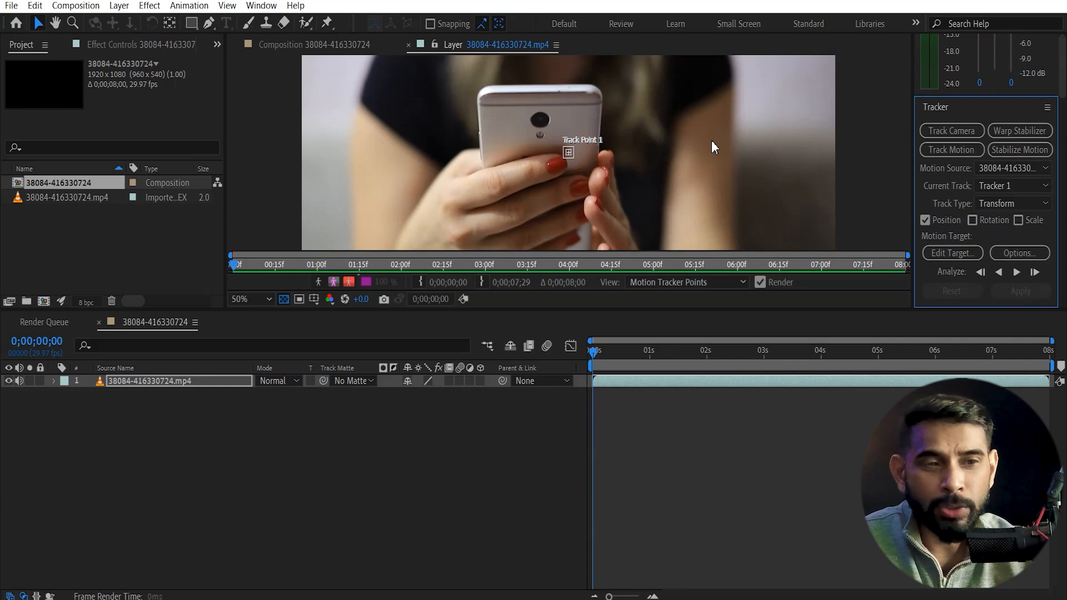
# - Try Track Point 1 slightly higher, on the plain surface of the phone's back
pyautogui.press(',')
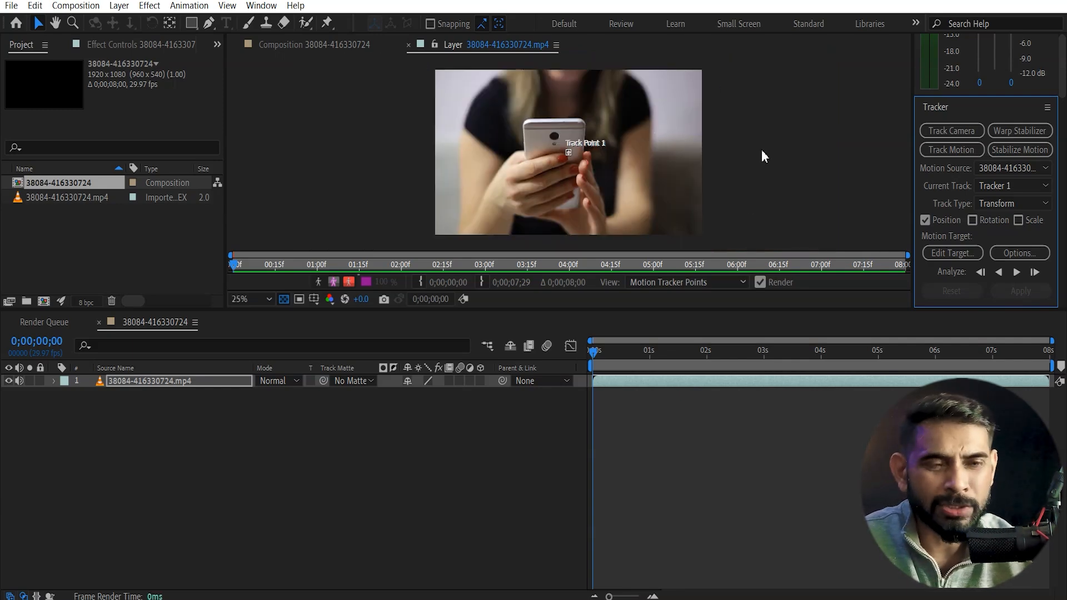
pyautogui.press('.')
pyautogui.press('.')
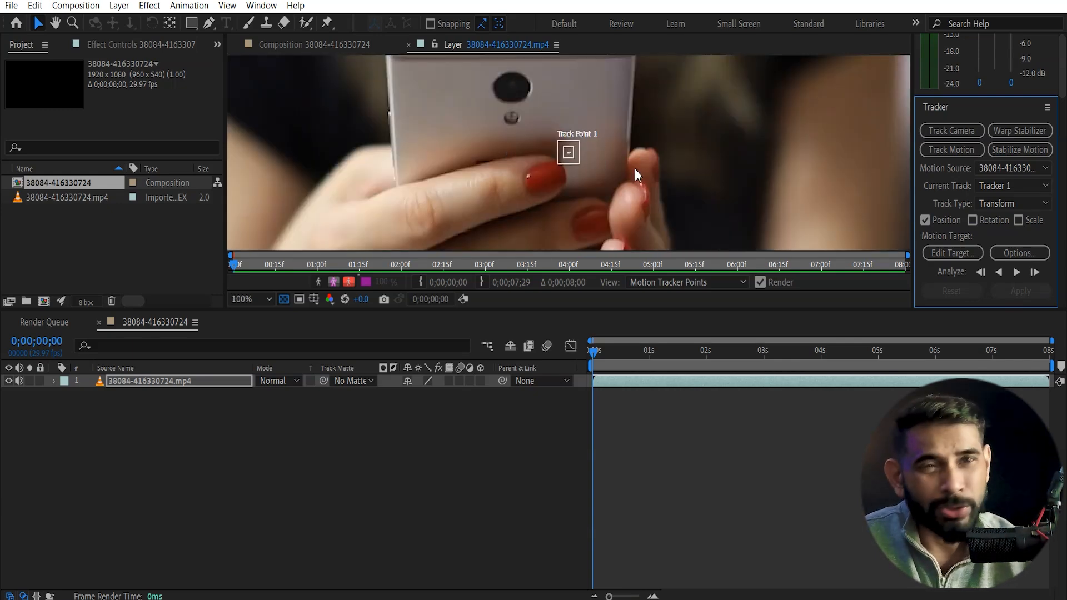
pyautogui.press('.')
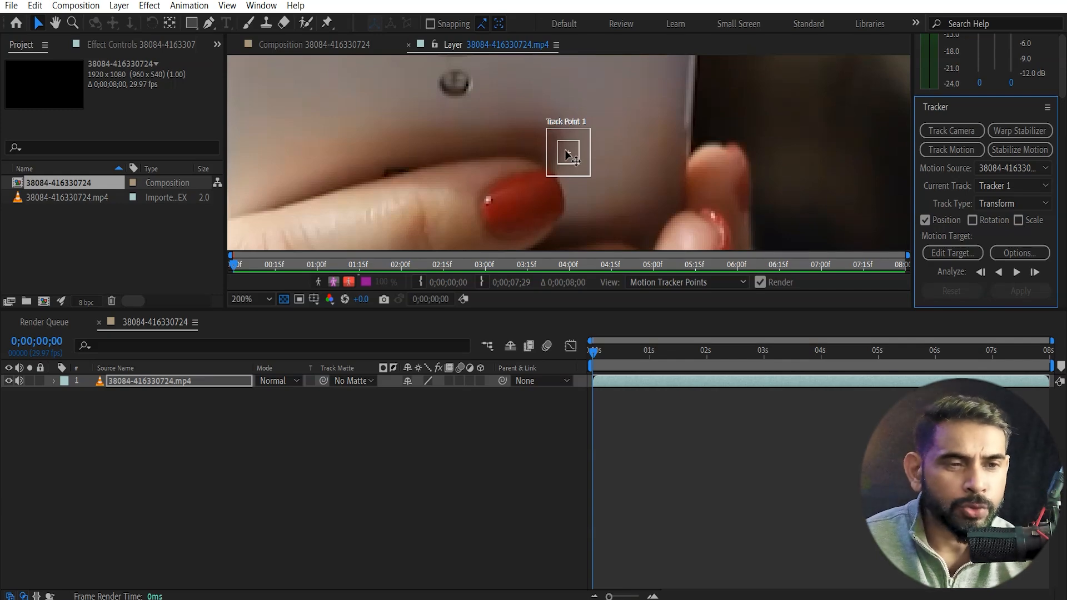
pyautogui.moveTo(569, 156); pyautogui.dragTo(565, 104)
pyautogui.press('space')
pyautogui.moveTo(681, 134); pyautogui.dragTo(670, 188)
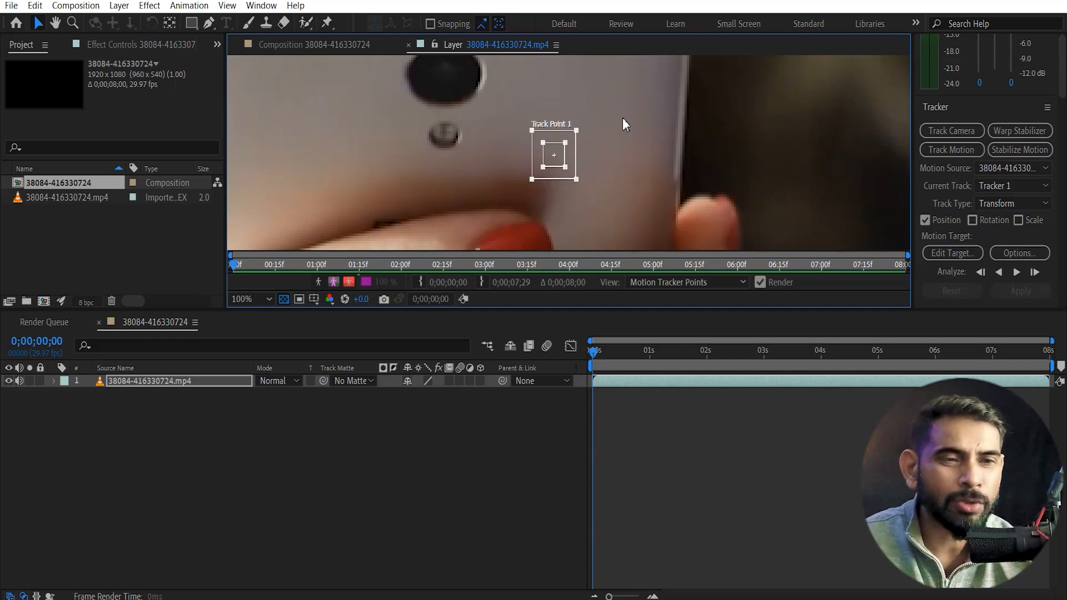
pyautogui.scroll(-1, 621, 116)
pyautogui.scroll(1, 614, 109)
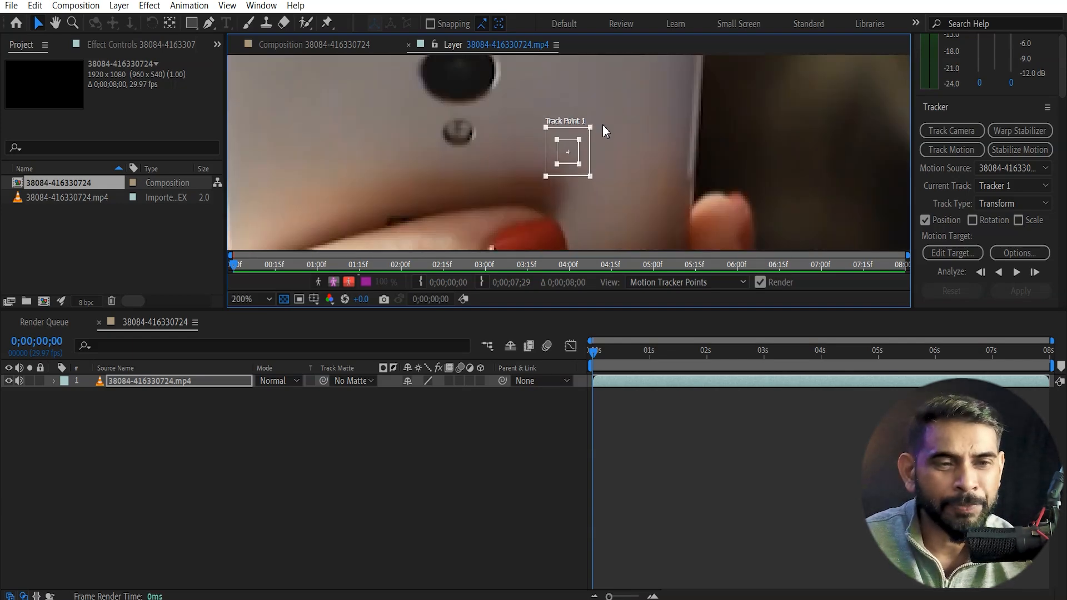
pyautogui.moveTo(604, 121); pyautogui.dragTo(595, 149)
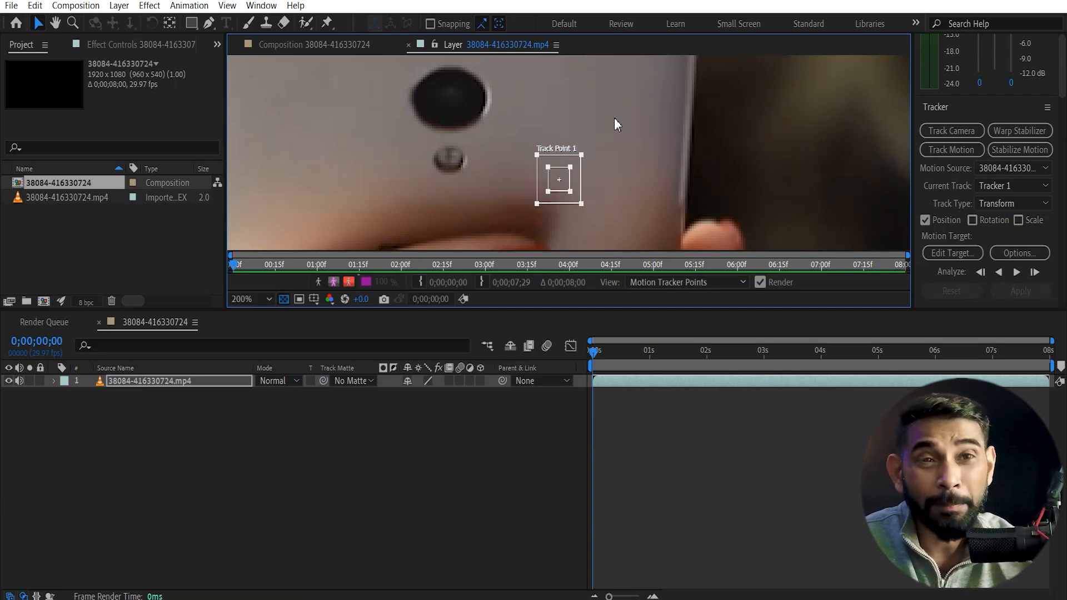
# - Place Track Point 1 on the small round flash just below the phone's camera lens
pyautogui.press(',')
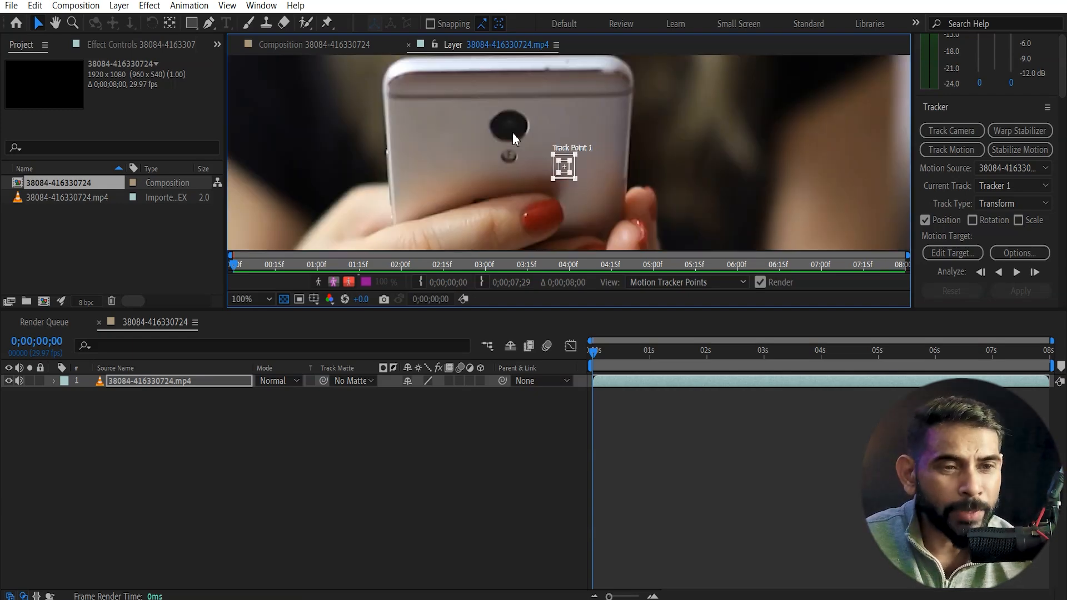
pyautogui.scroll(2, 563, 166)
pyautogui.moveTo(568, 157); pyautogui.dragTo(456, 132)
pyautogui.scroll(2, 436, 136)
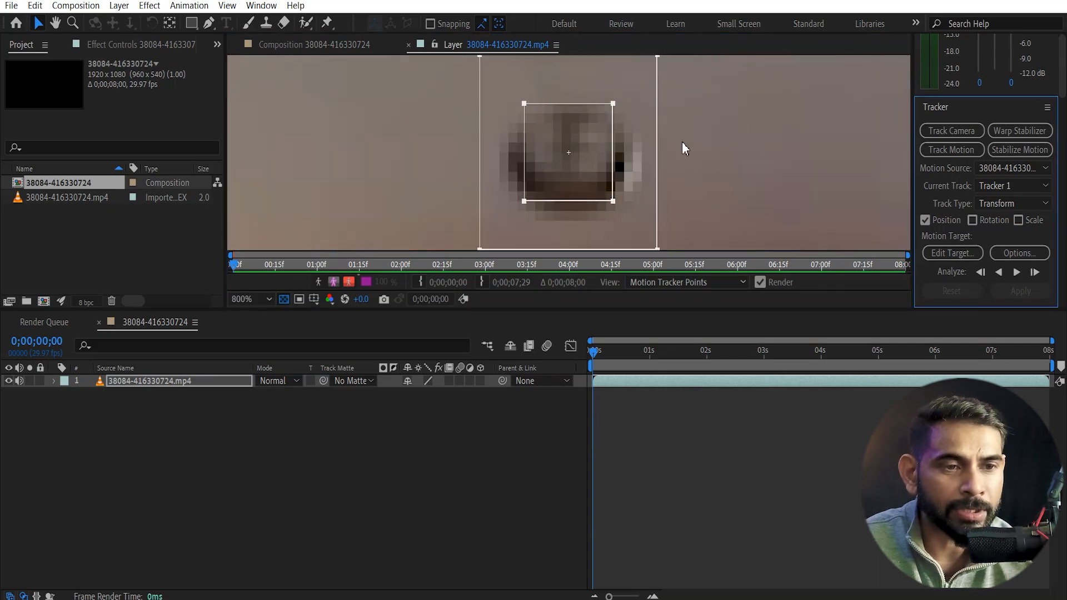
# - Enlarge Track Point 1's inner feature region to enclose the whole flash and widen its outer search region around it
pyautogui.moveTo(671, 161); pyautogui.dragTo(605, 158)
pyautogui.moveTo(549, 195); pyautogui.dragTo(567, 212)
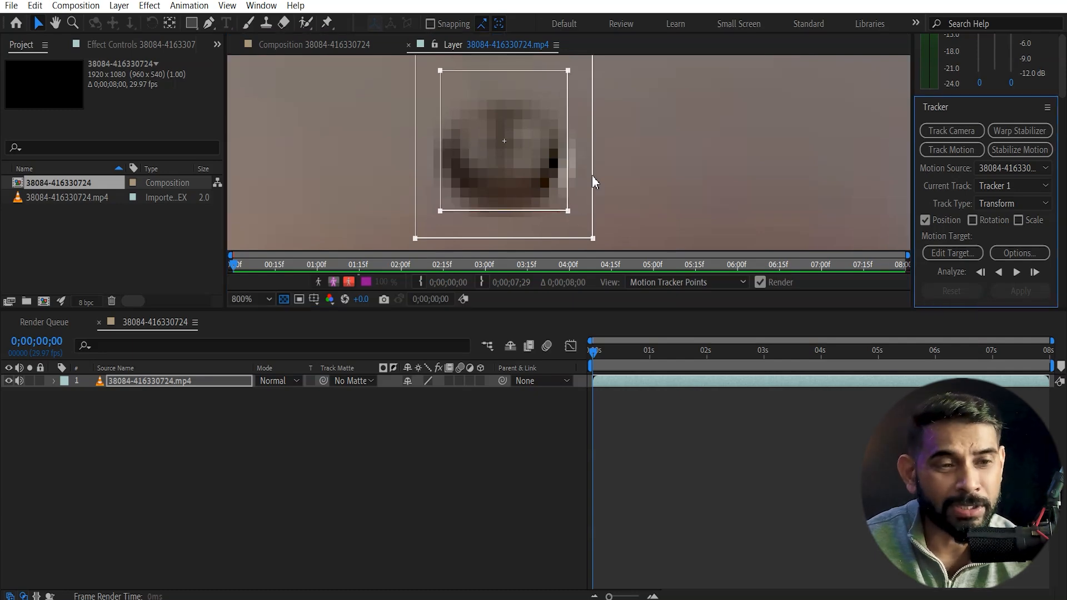
pyautogui.press(',')
pyautogui.moveTo(582, 197); pyautogui.dragTo(596, 214)
pyautogui.press(',')
pyautogui.press(',')
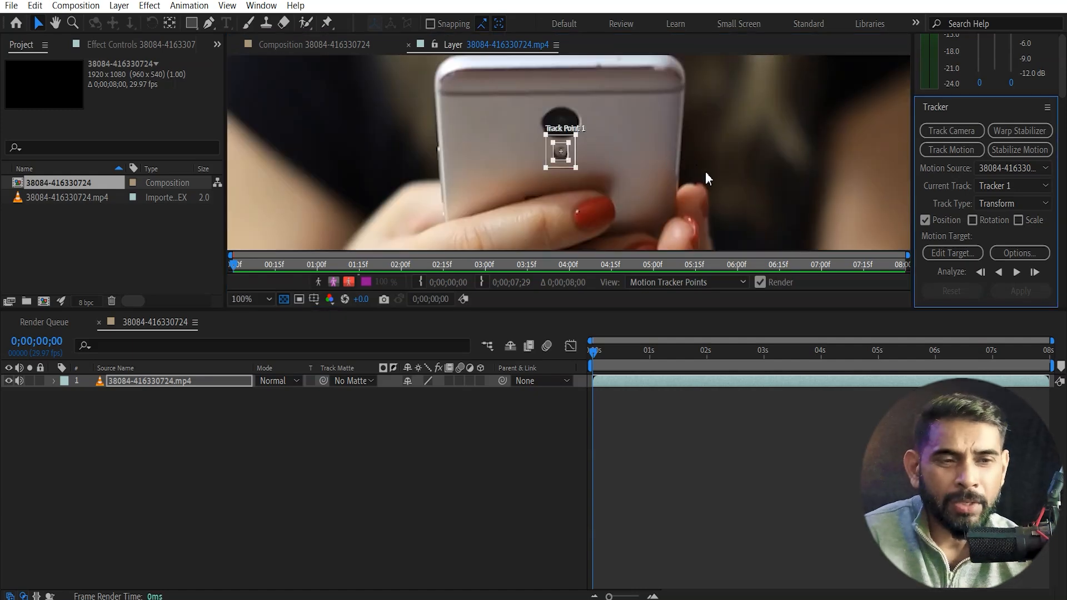
pyautogui.press('h')
pyautogui.moveTo(706, 172); pyautogui.dragTo(645, 166)
pyautogui.press('v')
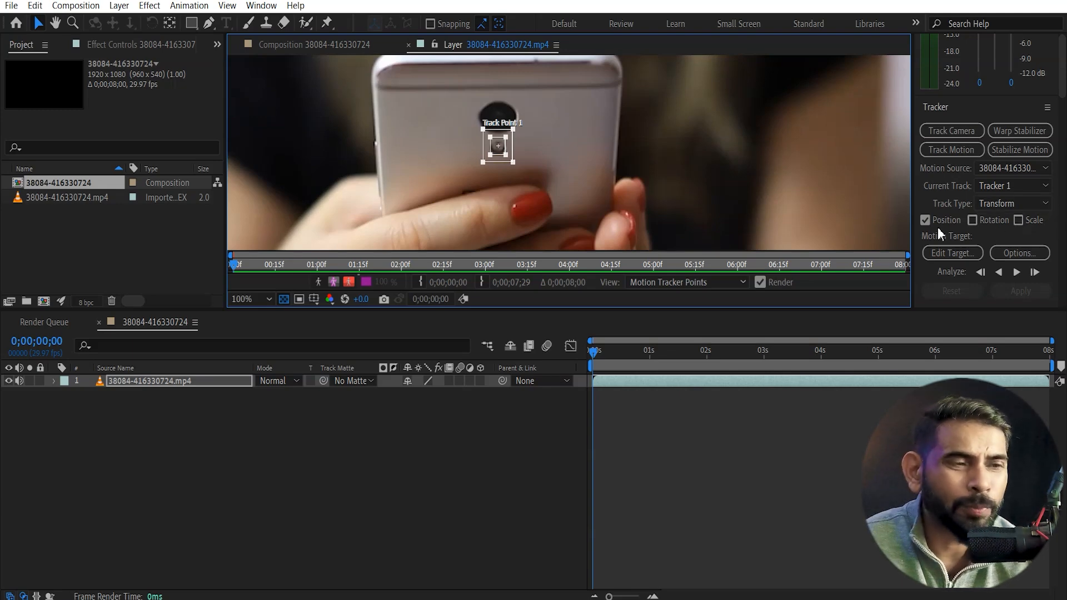
# - Examine the Tracker options, including Magnify Feature When Dragging, and look closely at Track Point 1 on the flash
pyautogui.scroll(5, 1043, 242)
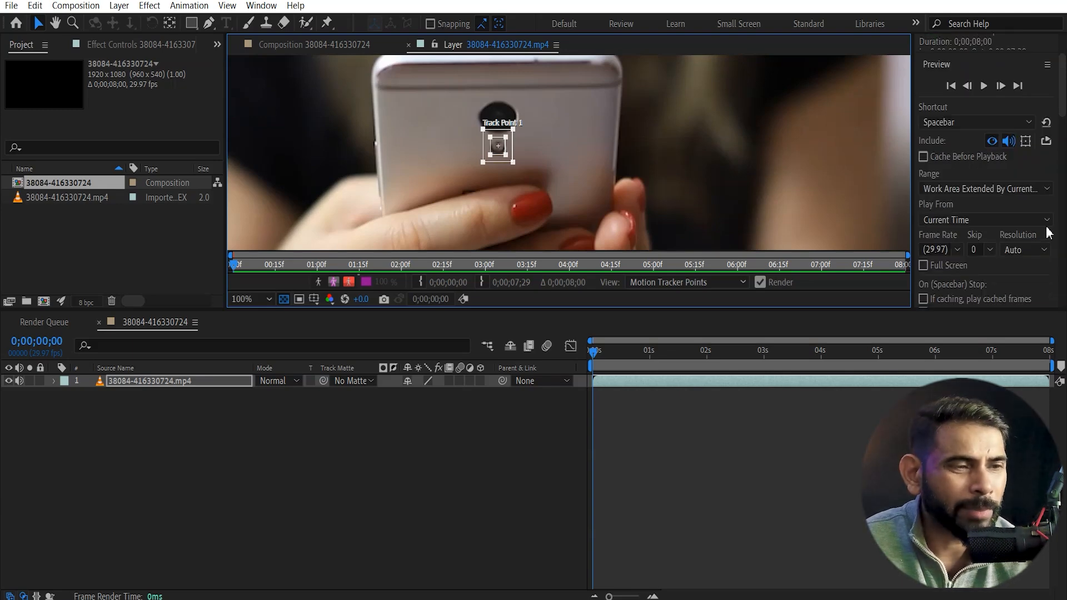
pyautogui.scroll(2, 1030, 193)
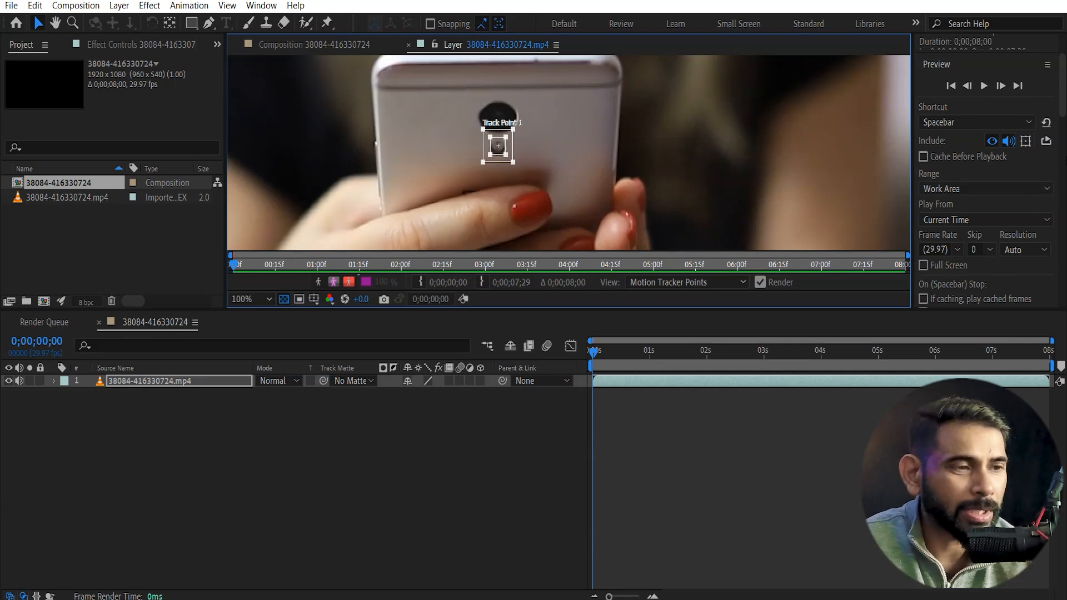
pyautogui.scroll(3, 1034, 203)
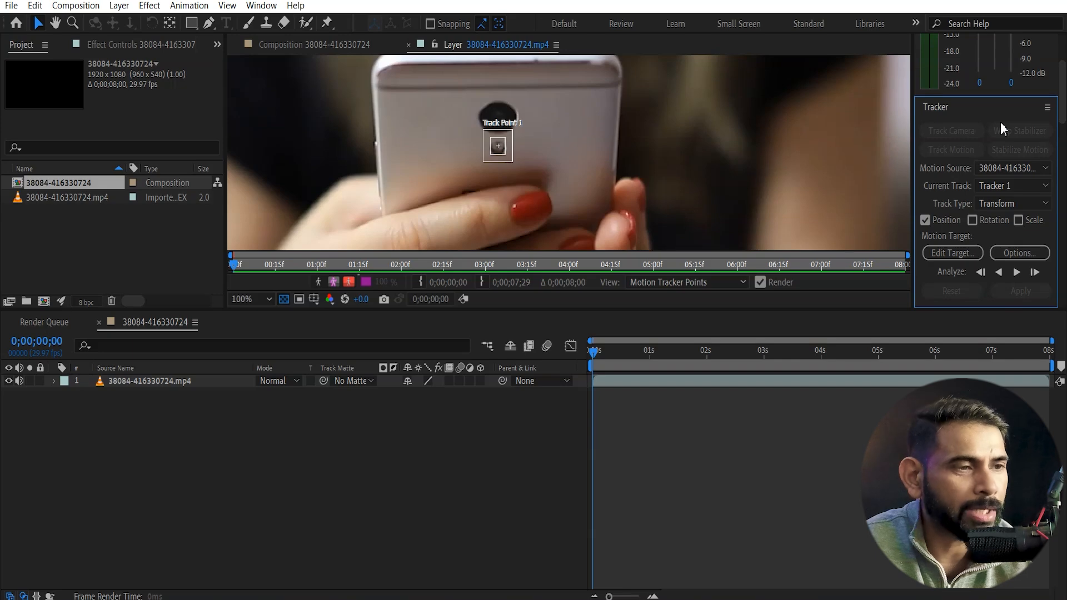
pyautogui.click(1046, 109)
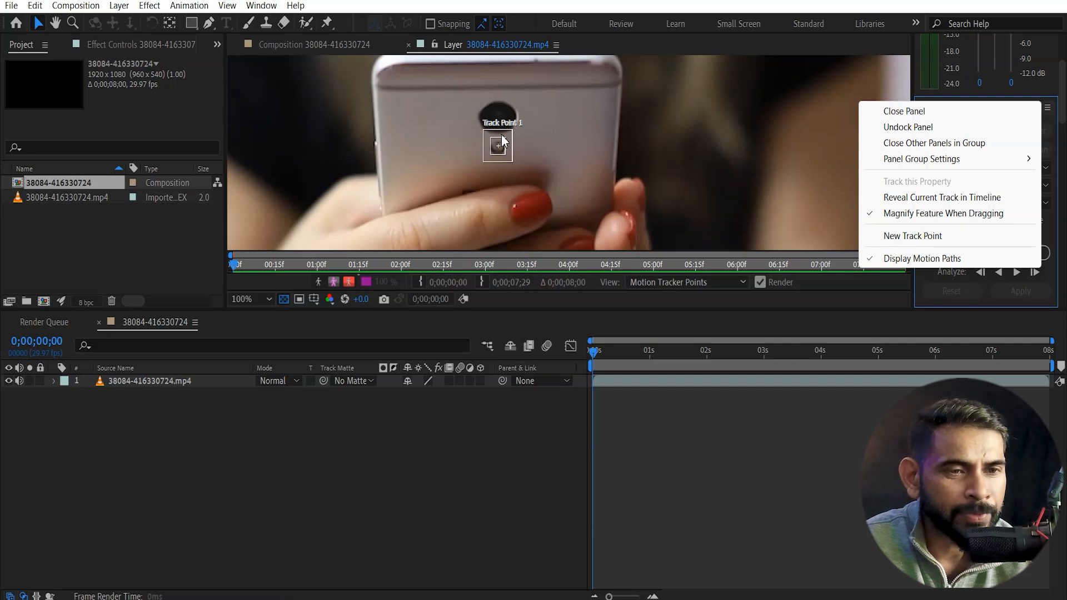
pyautogui.click(500, 150)
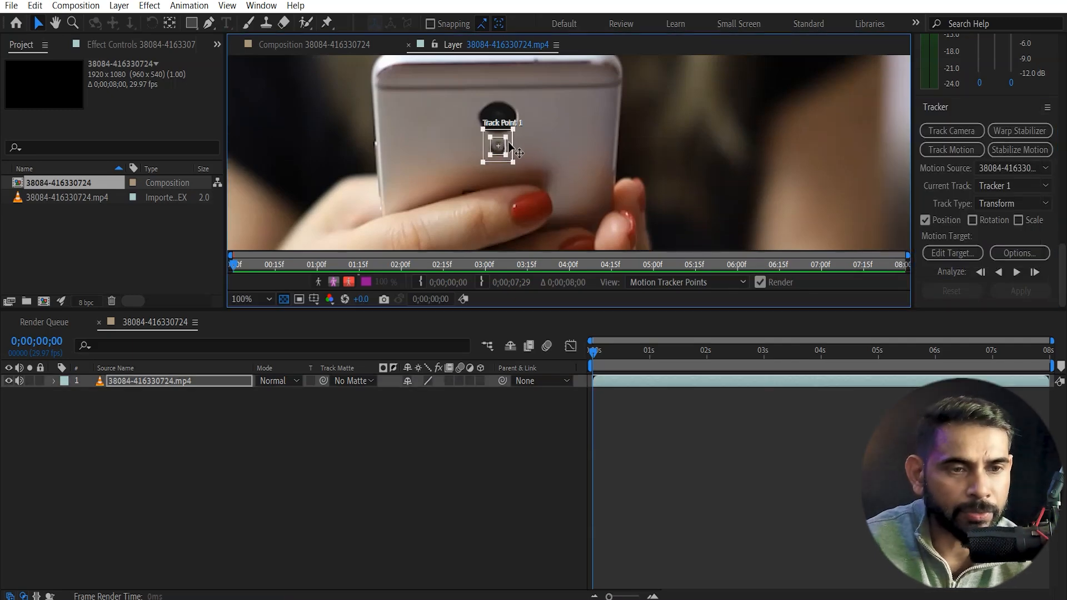
pyautogui.scroll(2, 509, 143)
pyautogui.moveTo(594, 148)
pyautogui.mouseDown()
pyautogui.moveTo(565, 102)
pyautogui.moveTo(561, 149)
pyautogui.moveTo(576, 147)
pyautogui.mouseUp()
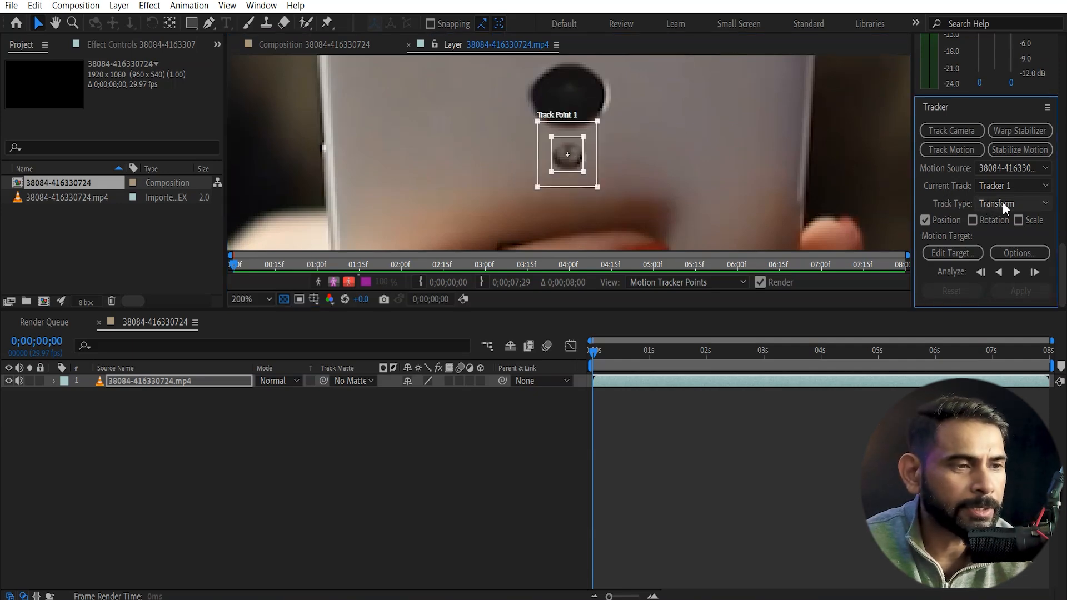
pyautogui.click(1047, 108)
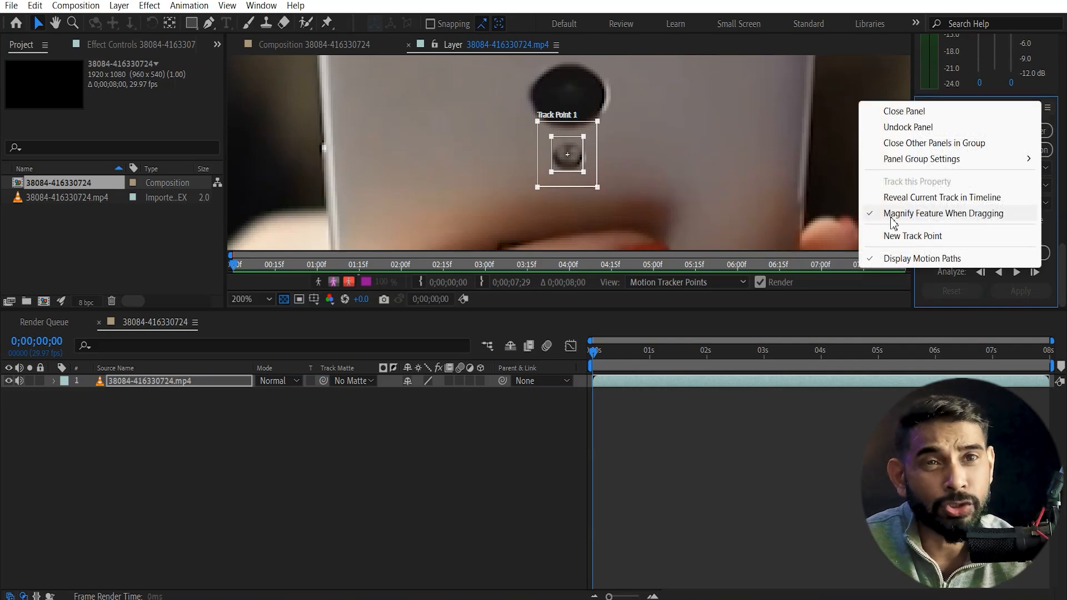
pyautogui.click(734, 189)
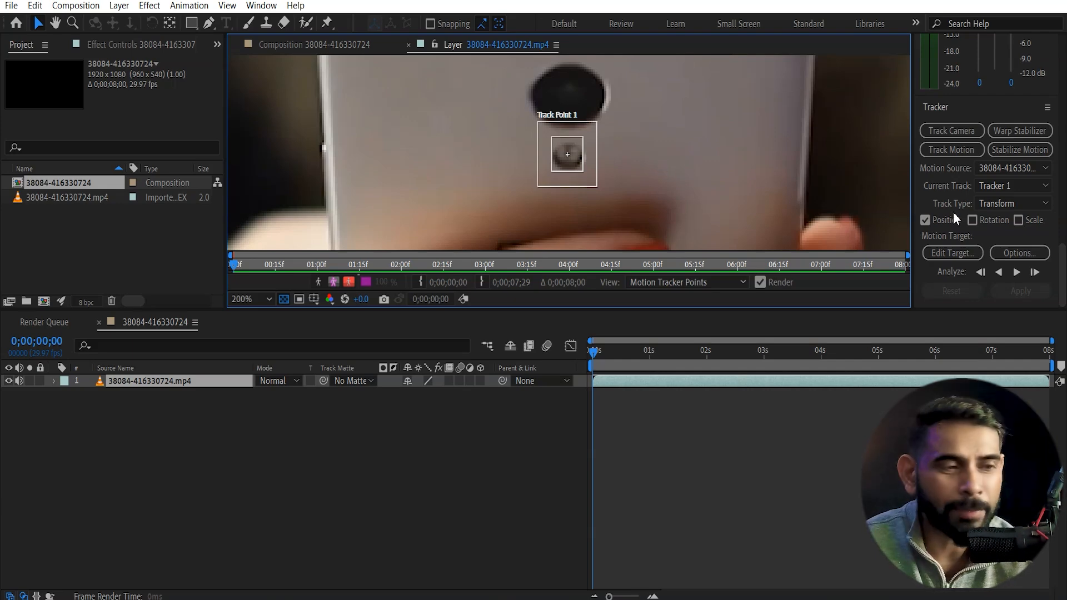
# - Analyze Track Point 1's motion forward through the whole clip with position tracking
pyautogui.scroll(8, 953, 212)
pyautogui.scroll(-6, 1063, 167)
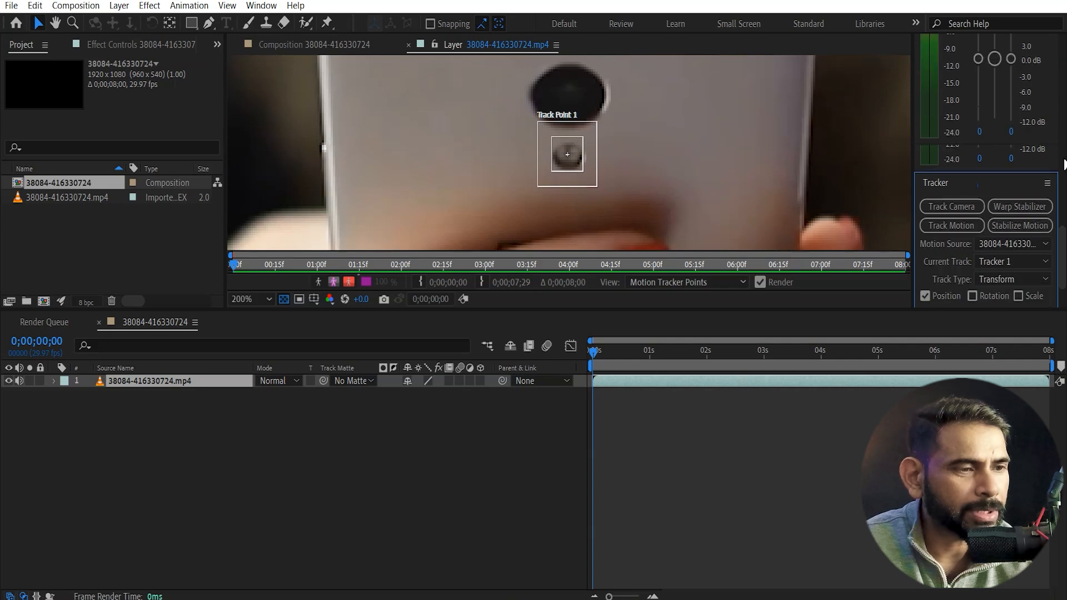
pyautogui.scroll(-3, 1065, 164)
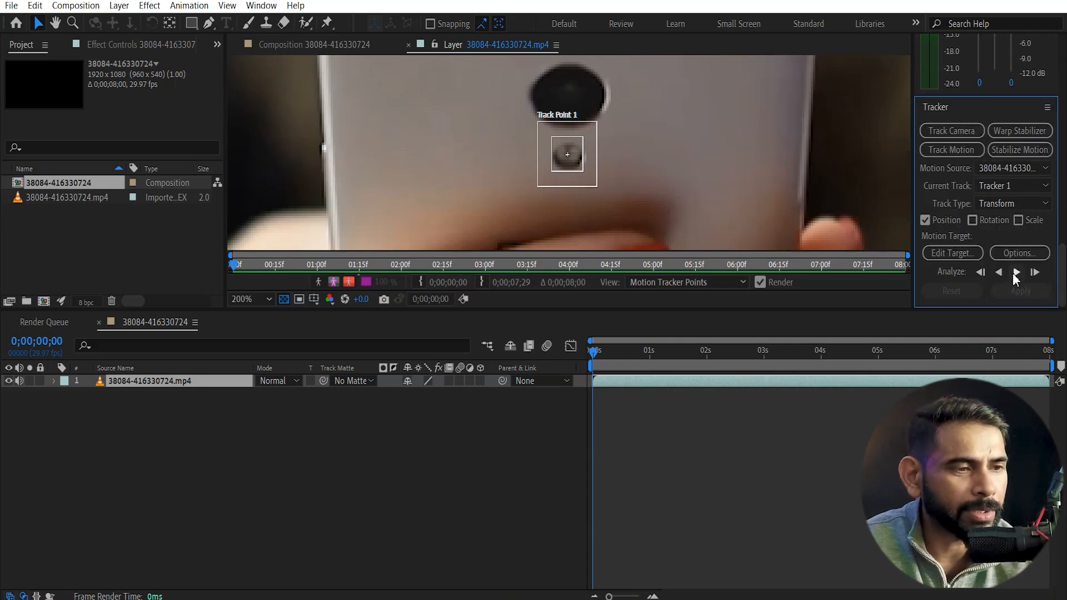
pyautogui.click(1016, 272)
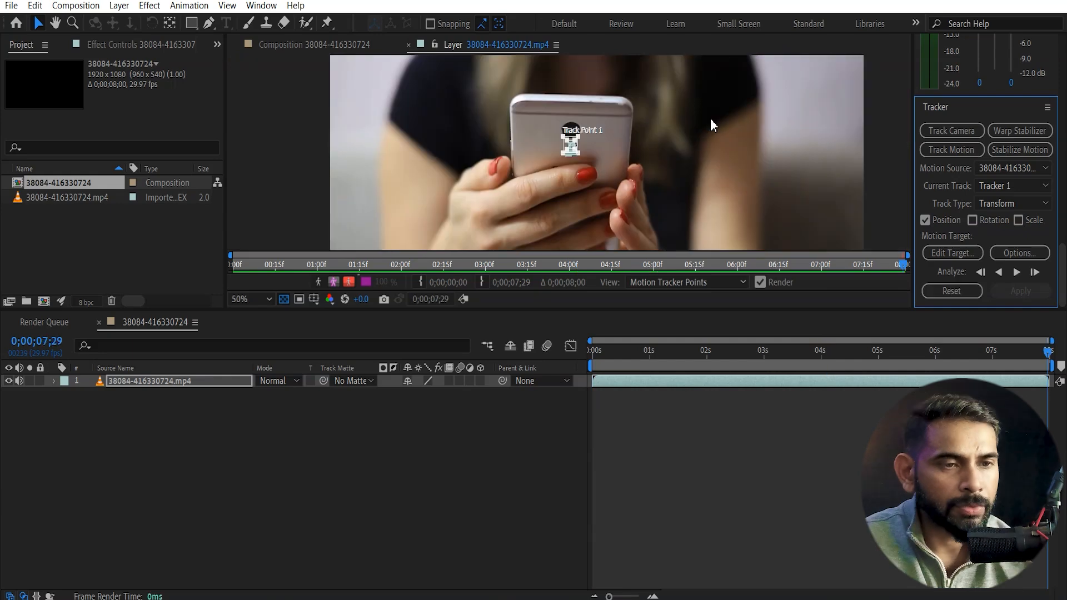
pyautogui.press('space')
pyautogui.moveTo(711, 119); pyautogui.dragTo(684, 126)
pyautogui.scroll(-1, 687, 150)
pyautogui.press('space')
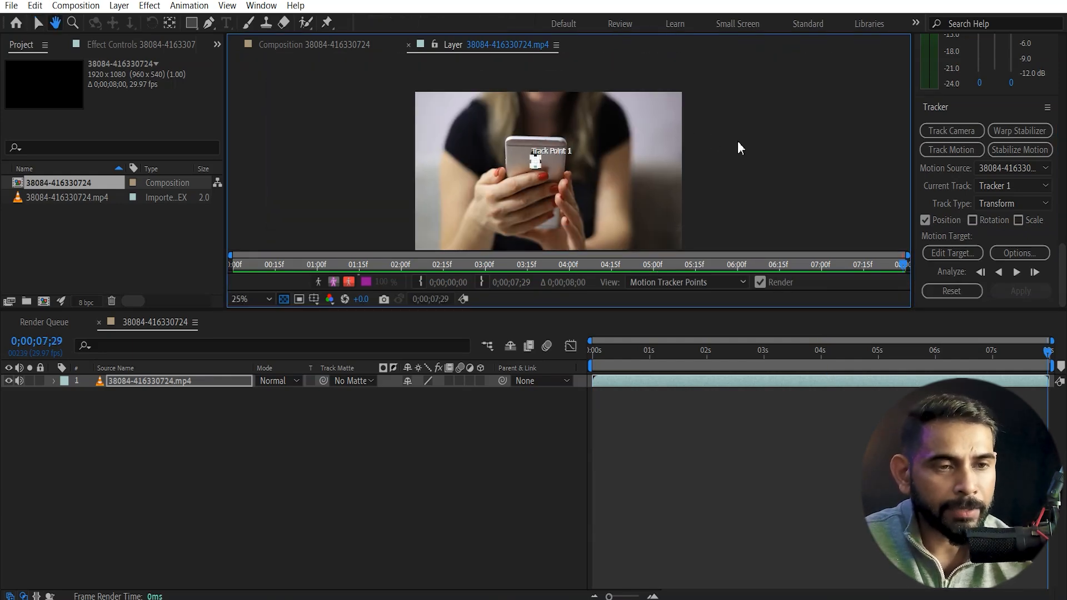
pyautogui.scroll(1, 738, 141)
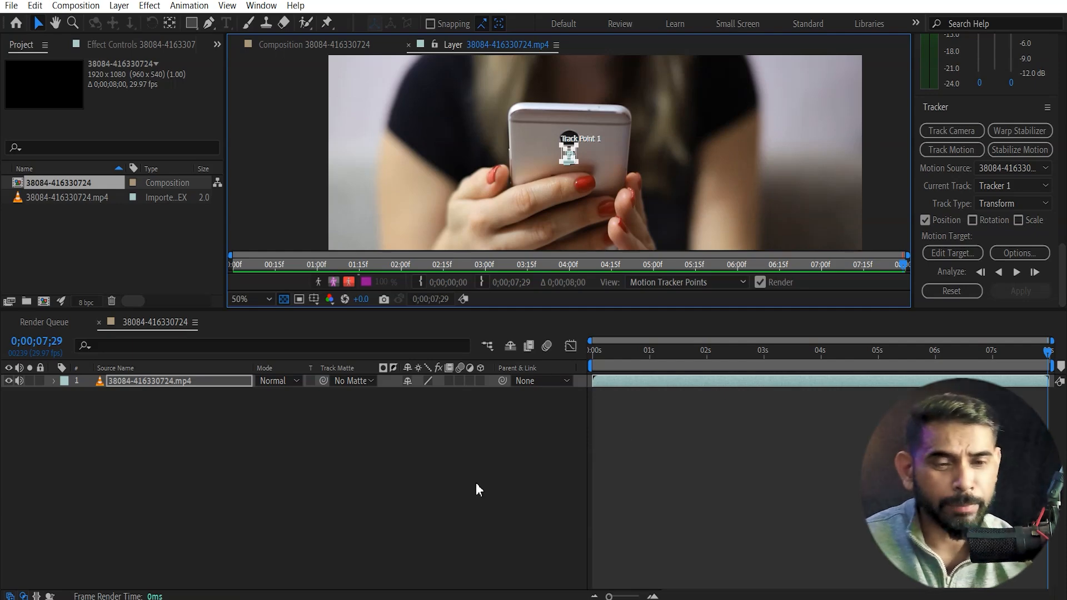
# - Scrub through the clip to check how Track Point 1 follows the phone's flash
pyautogui.click(380, 464)
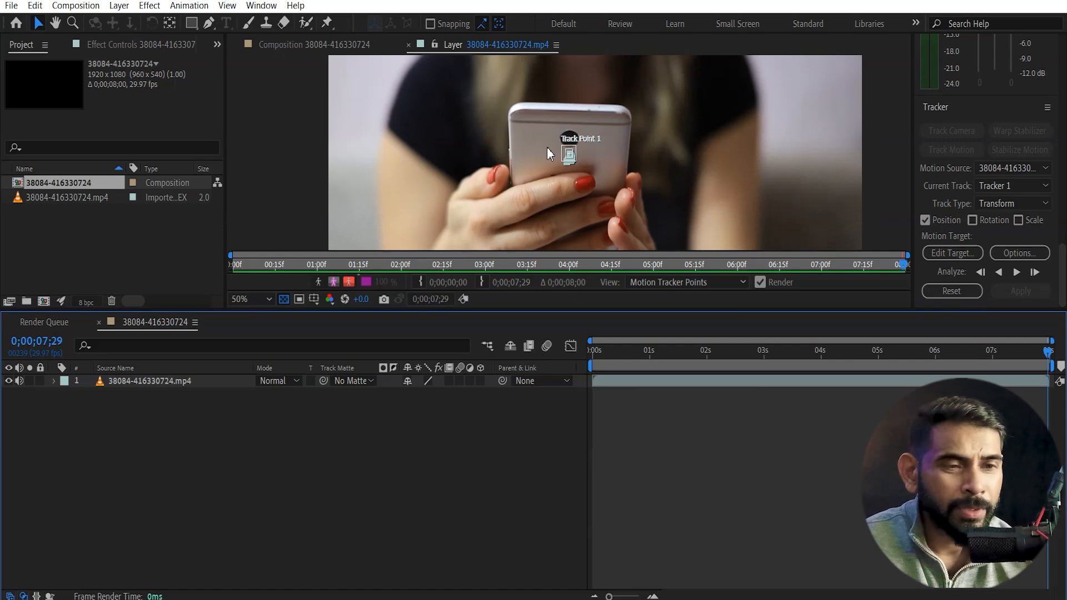
pyautogui.moveTo(769, 351); pyautogui.dragTo(732, 351)
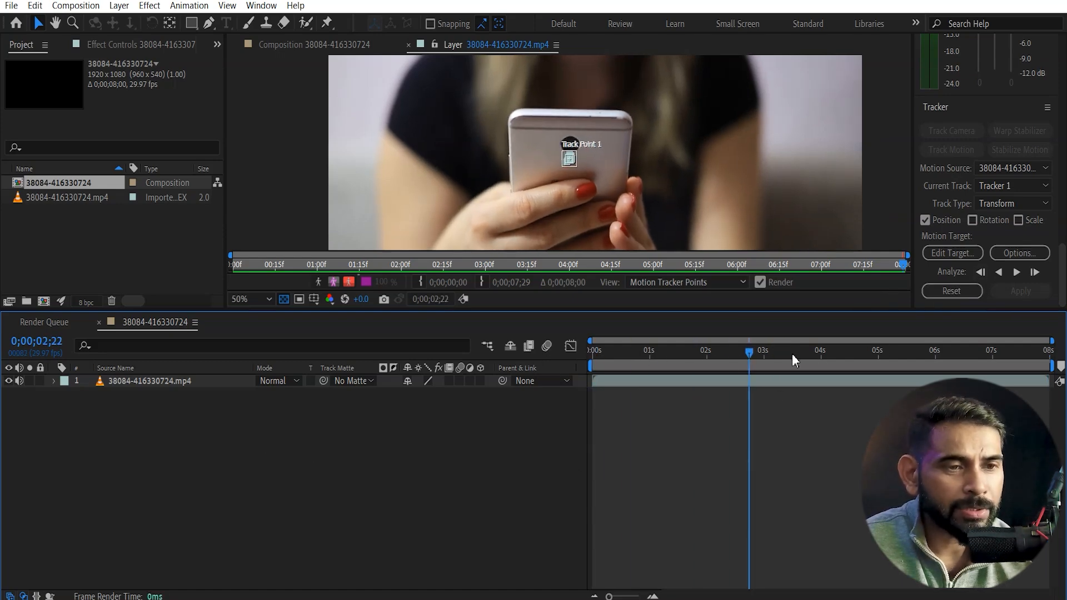
pyautogui.press('space')
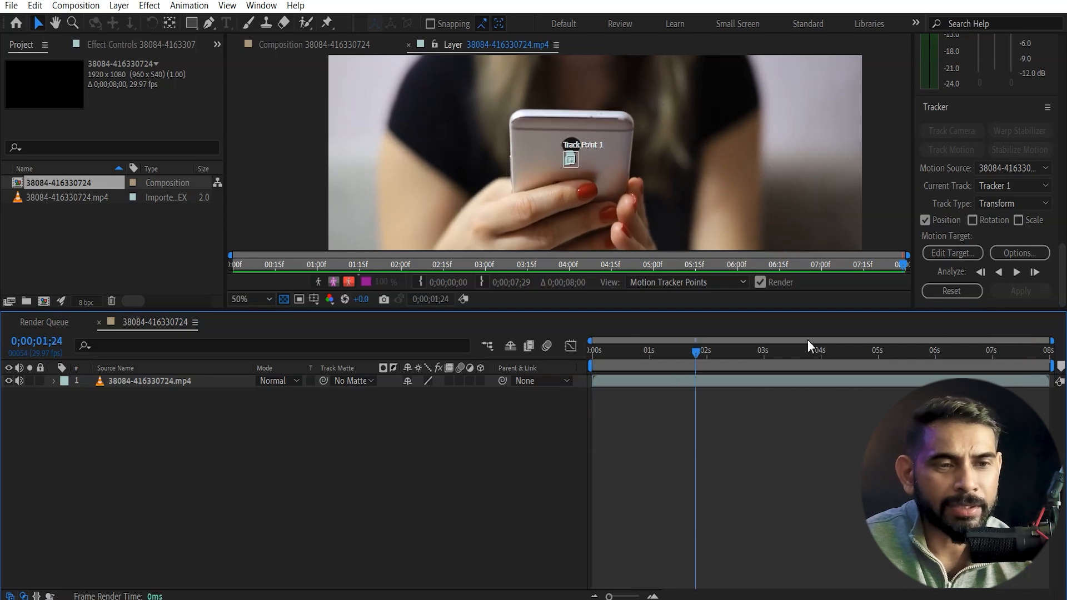
# - Return the playhead to the first frame and switch from the layer view back to the composition view
pyautogui.moveTo(862, 354); pyautogui.dragTo(554, 352)
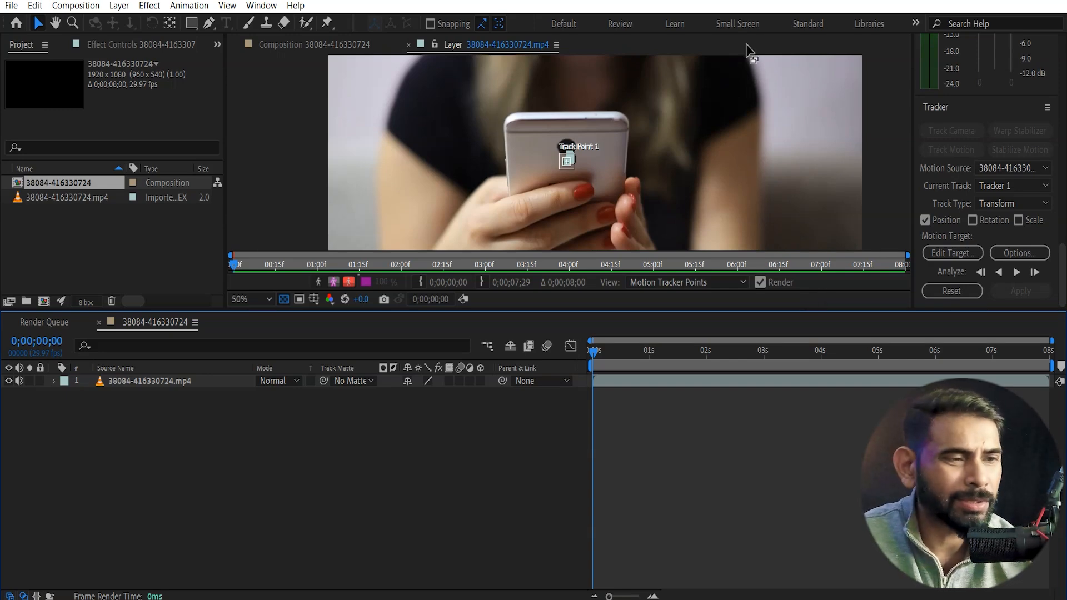
pyautogui.click(292, 45)
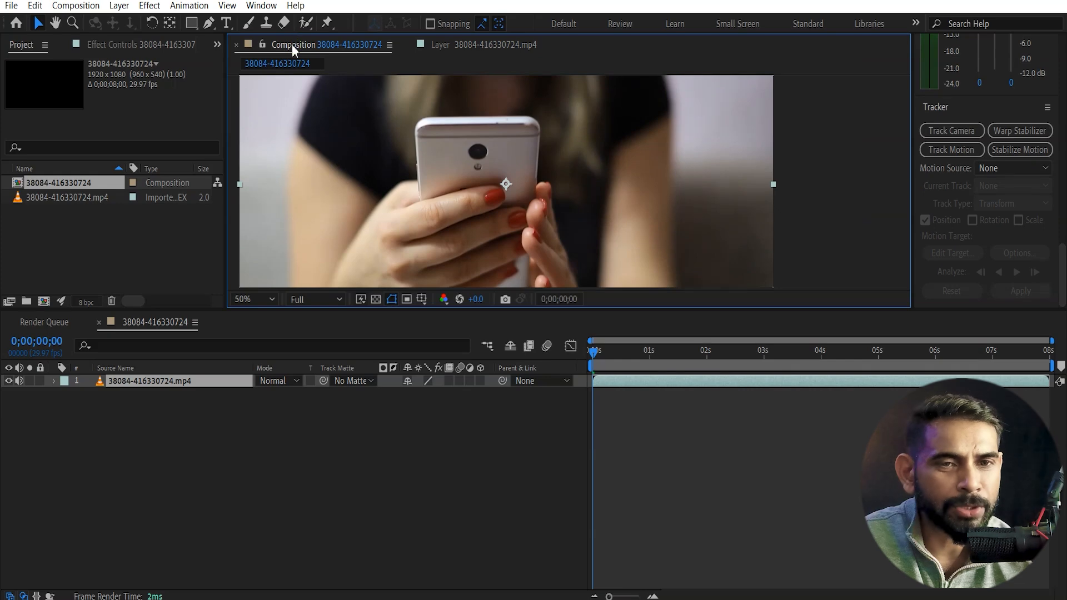
# - Add a text layer reading "iphone 15 pro max" over the phone footage in the composition
pyautogui.click(225, 25)
pyautogui.click(318, 160)
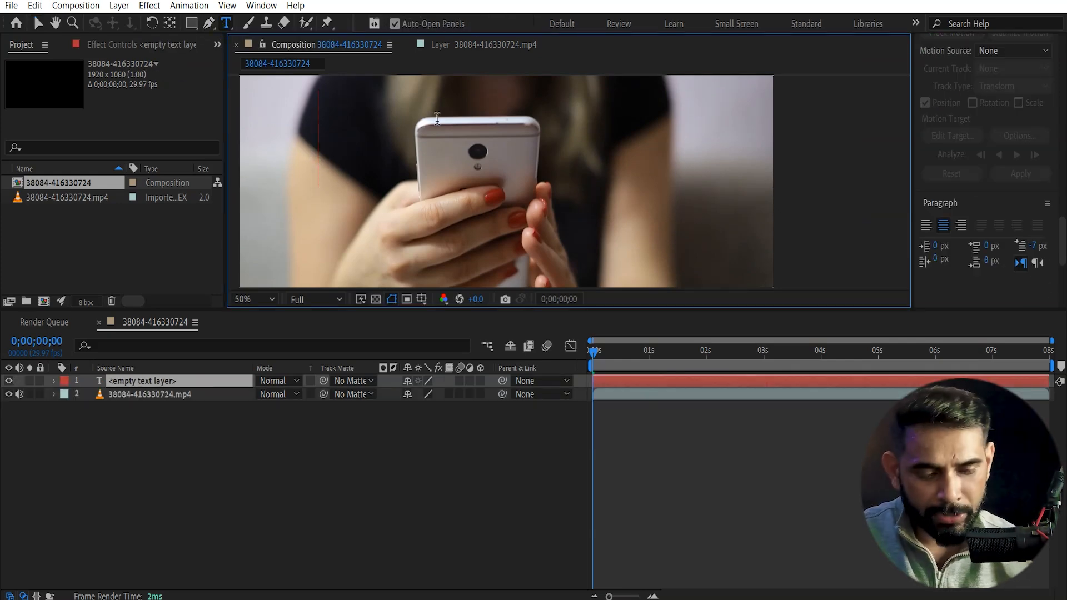
pyautogui.write('I')
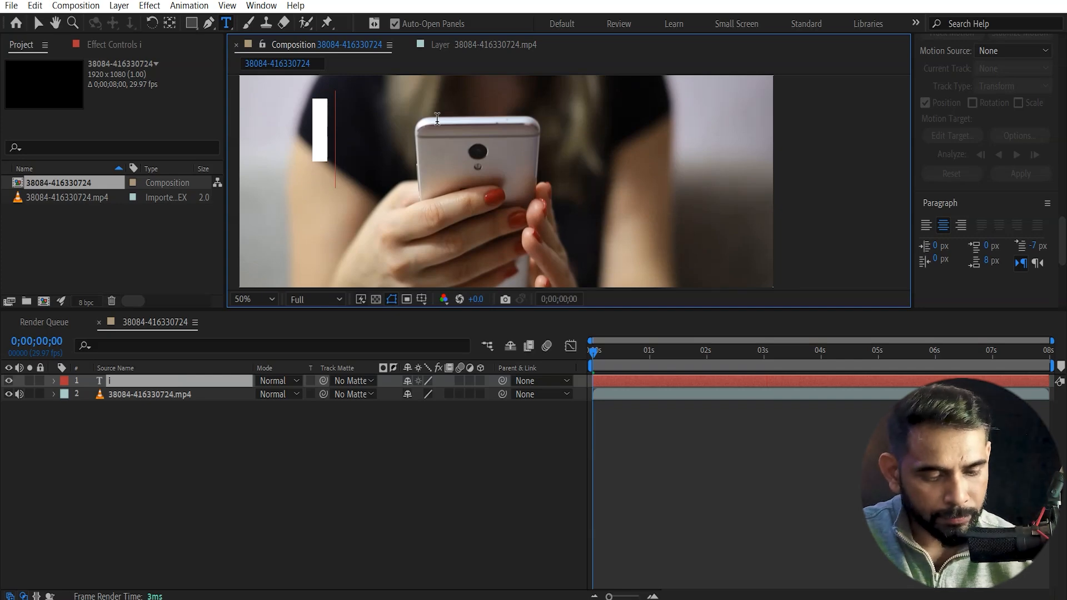
pyautogui.write('phone')
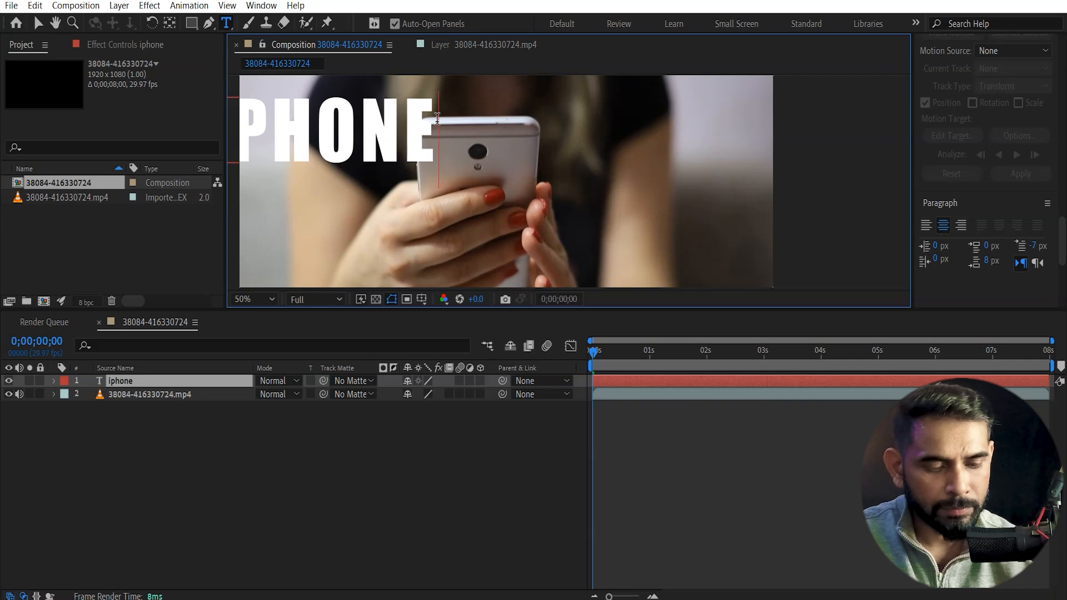
pyautogui.write('10')
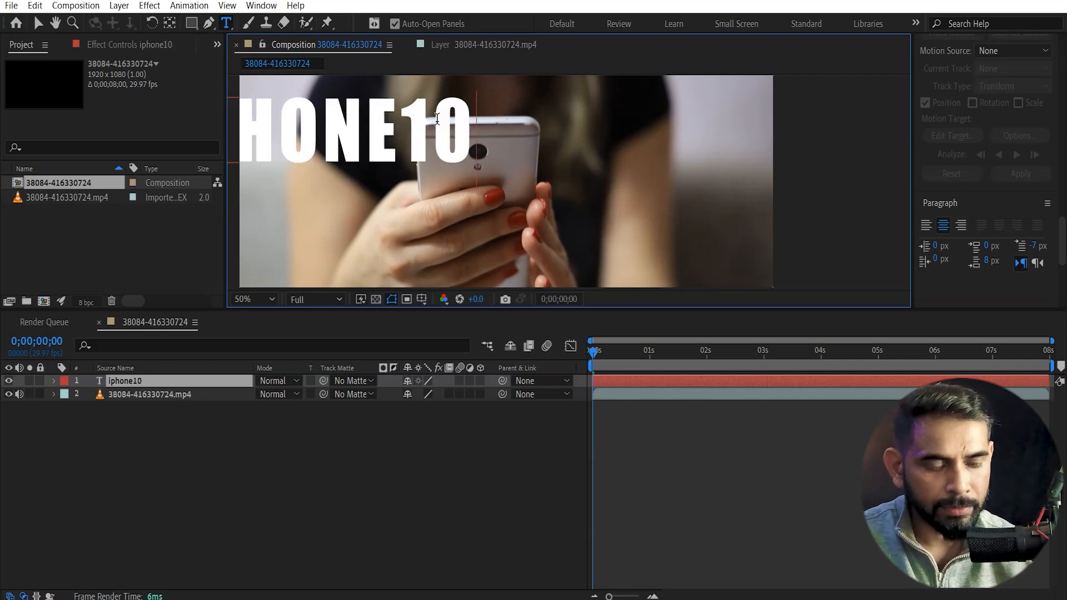
pyautogui.press('BackSpace')
pyautogui.press('BackSpace')
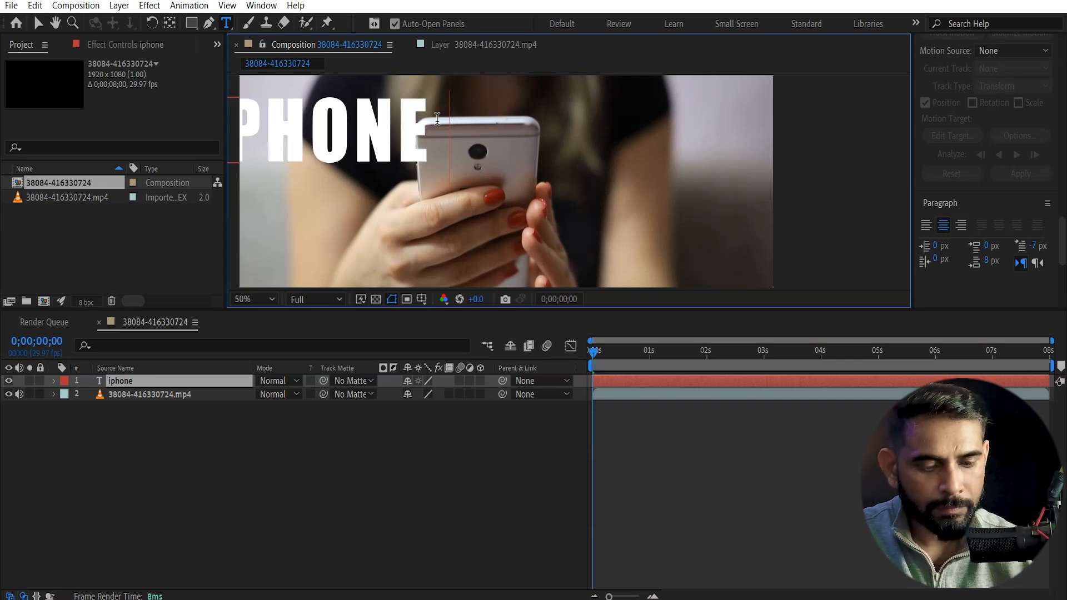
pyautogui.write('15')
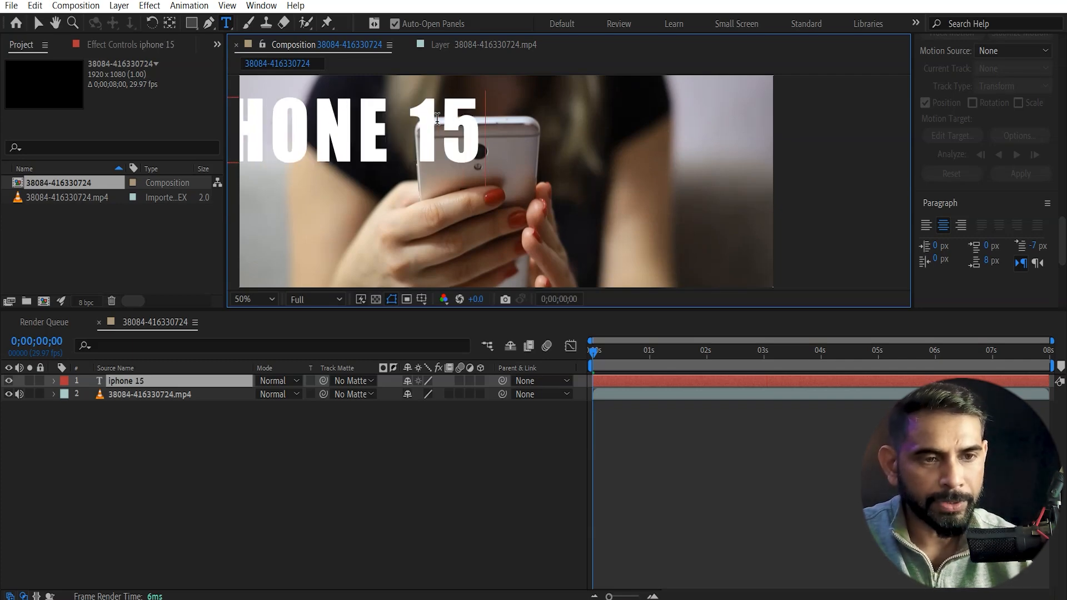
pyautogui.write(' pro')
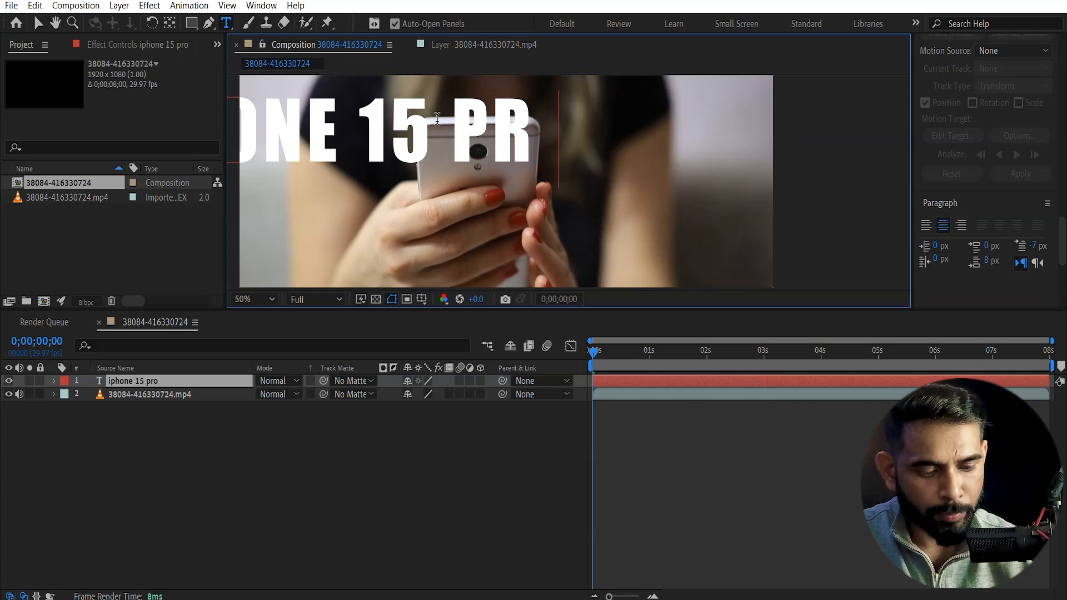
pyautogui.write(' max')
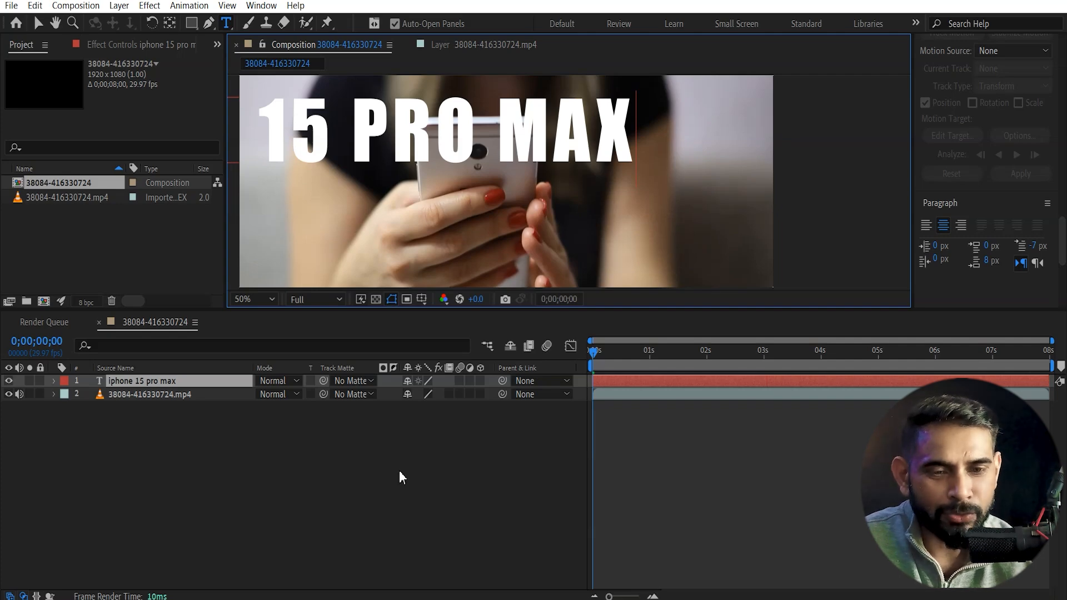
# - Scale the "iphone 15 pro max" text layer to 26% in its transform properties
pyautogui.click(192, 383)
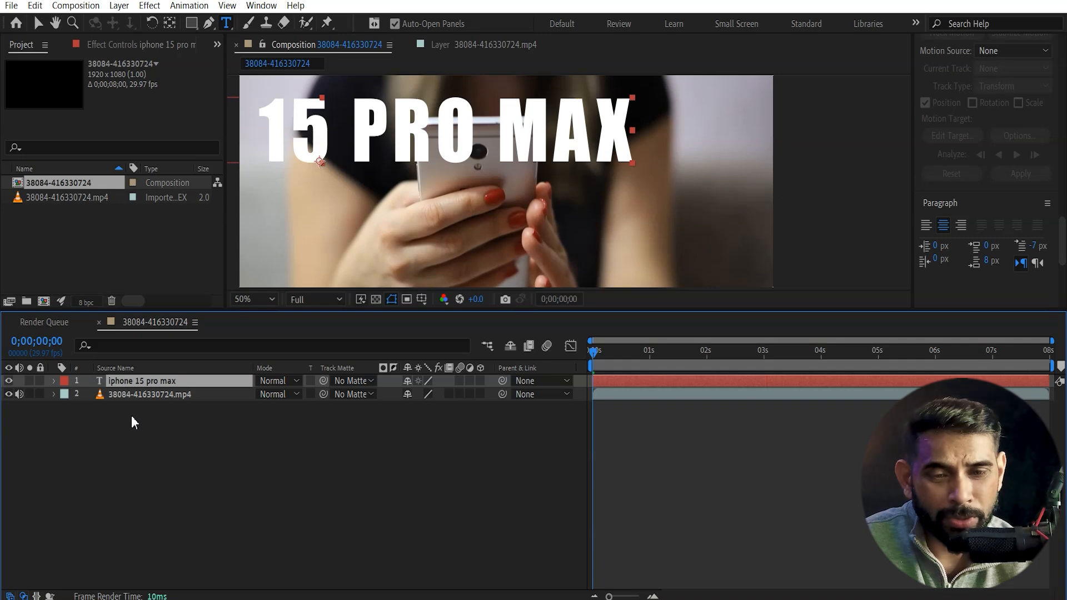
pyautogui.click(54, 381)
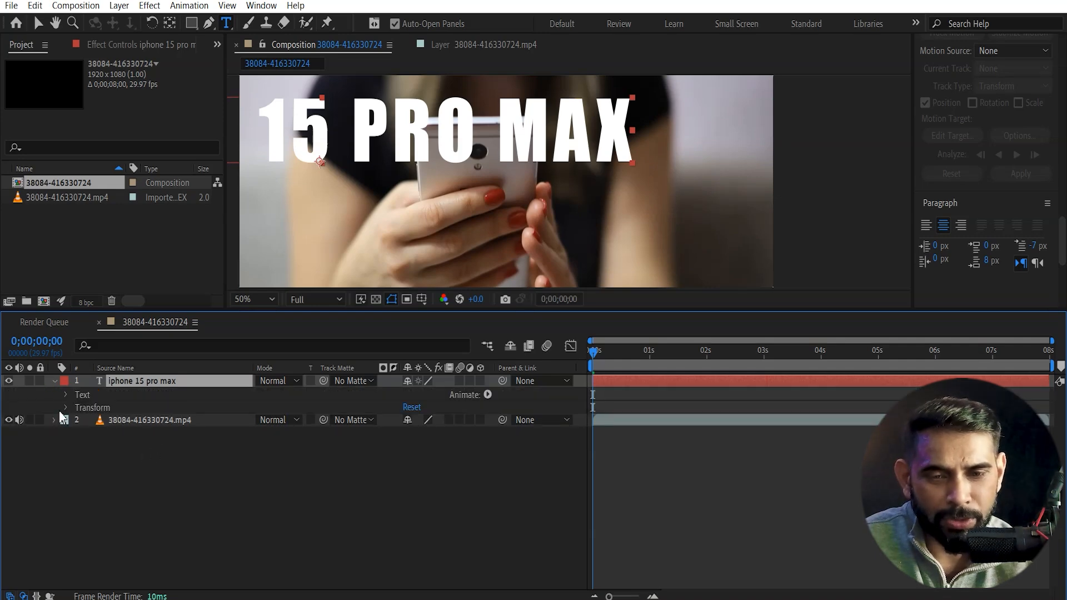
pyautogui.click(65, 395)
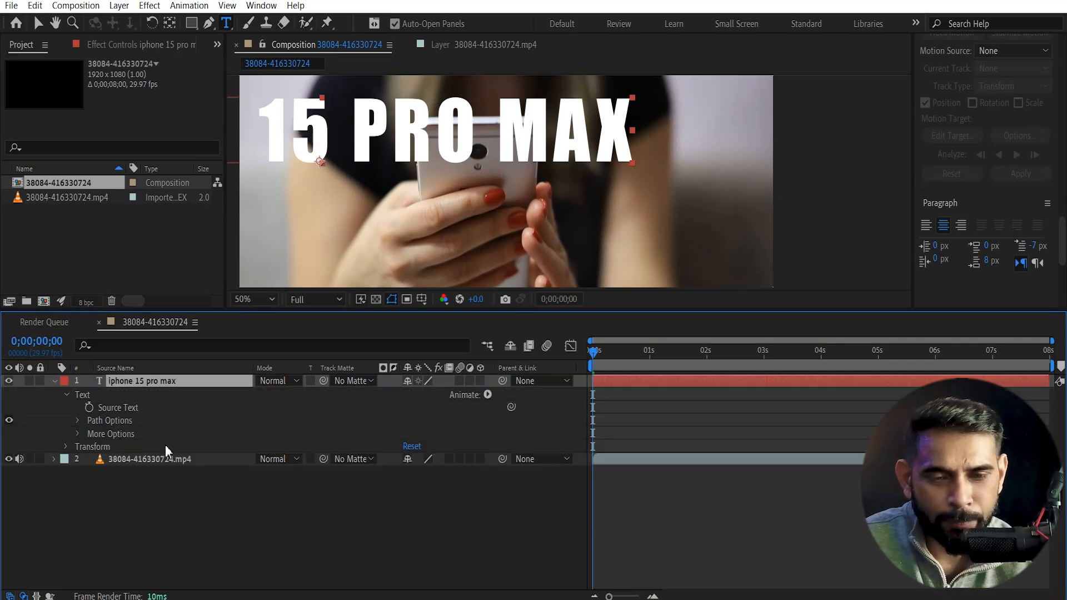
pyautogui.click(67, 447)
pyautogui.moveTo(440, 484); pyautogui.dragTo(399, 484)
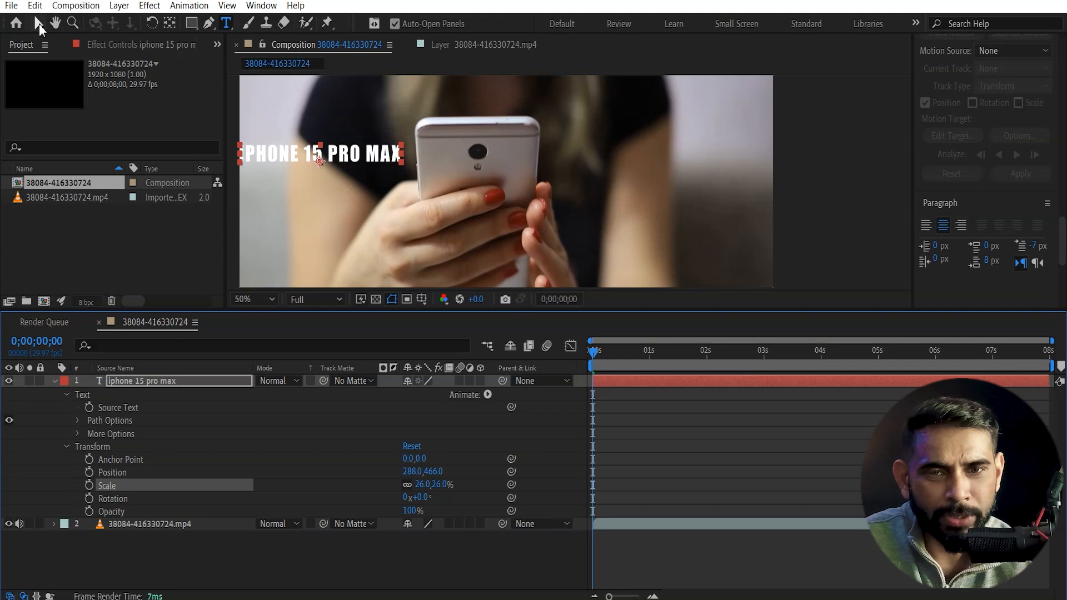
# - Move the text to the empty area beside the phone's upper right, at about position 1462, 328
pyautogui.click(38, 23)
pyautogui.moveTo(373, 159); pyautogui.dragTo(697, 111)
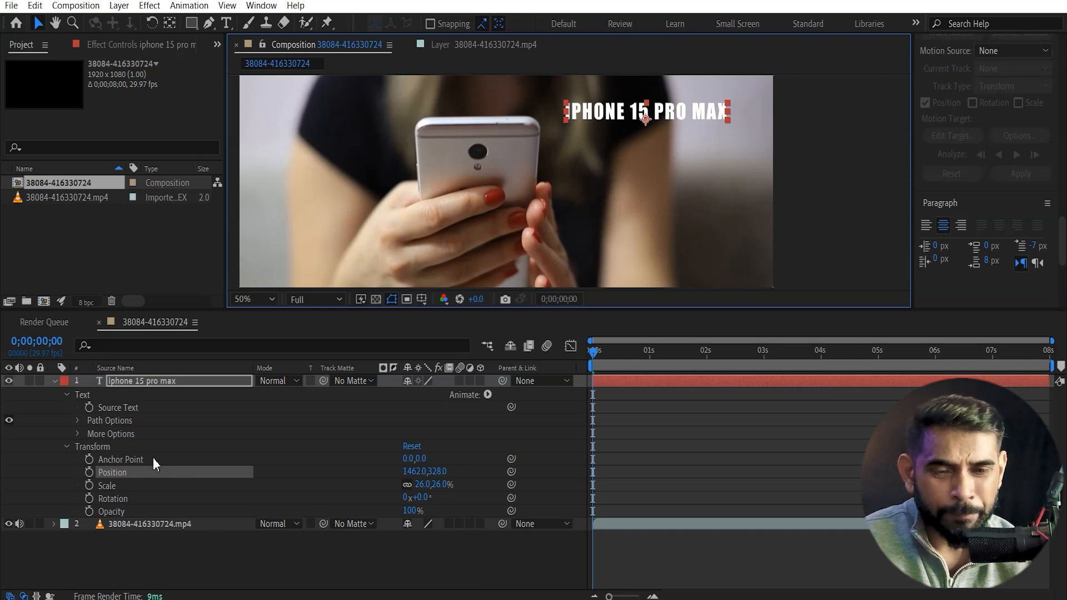
pyautogui.click(77, 434)
pyautogui.click(77, 434)
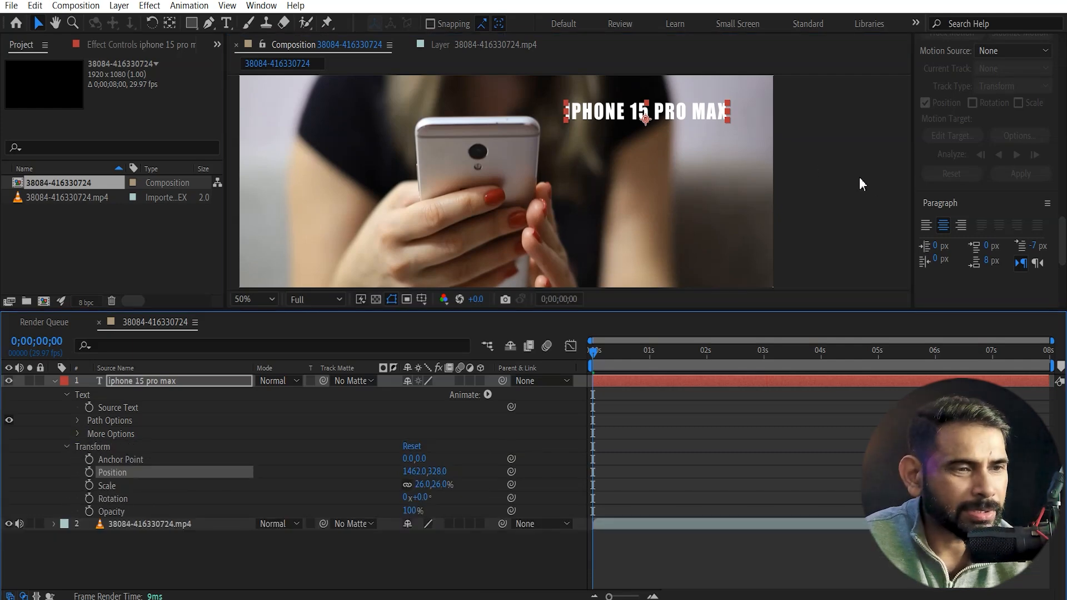
# - Set the text's fill color to bright yellow-green, A8FF00, and collapse the text layer's properties
pyautogui.click(862, 180)
pyautogui.scroll(-4, 986, 189)
pyautogui.click(1035, 238)
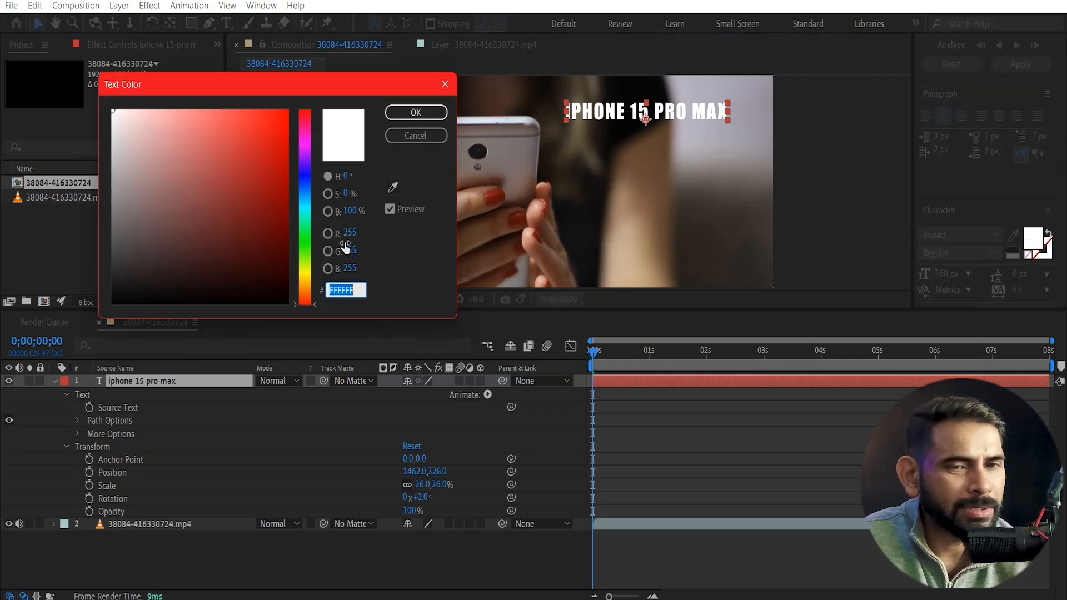
pyautogui.moveTo(244, 134)
pyautogui.mouseDown()
pyautogui.moveTo(176, 96)
pyautogui.moveTo(212, 104)
pyautogui.moveTo(234, 190)
pyautogui.mouseUp()
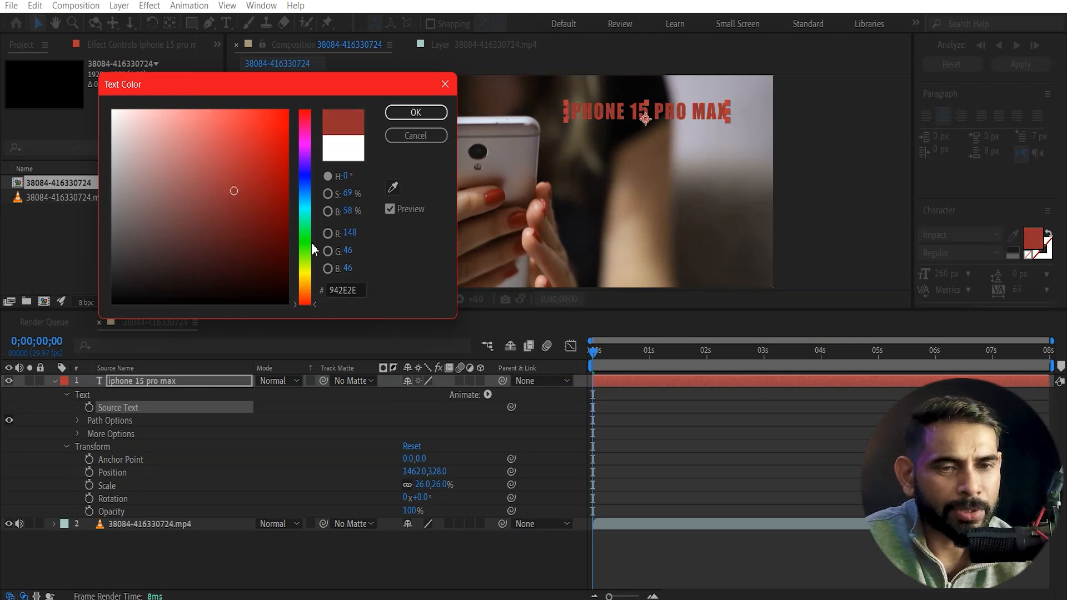
pyautogui.moveTo(309, 240); pyautogui.dragTo(307, 288)
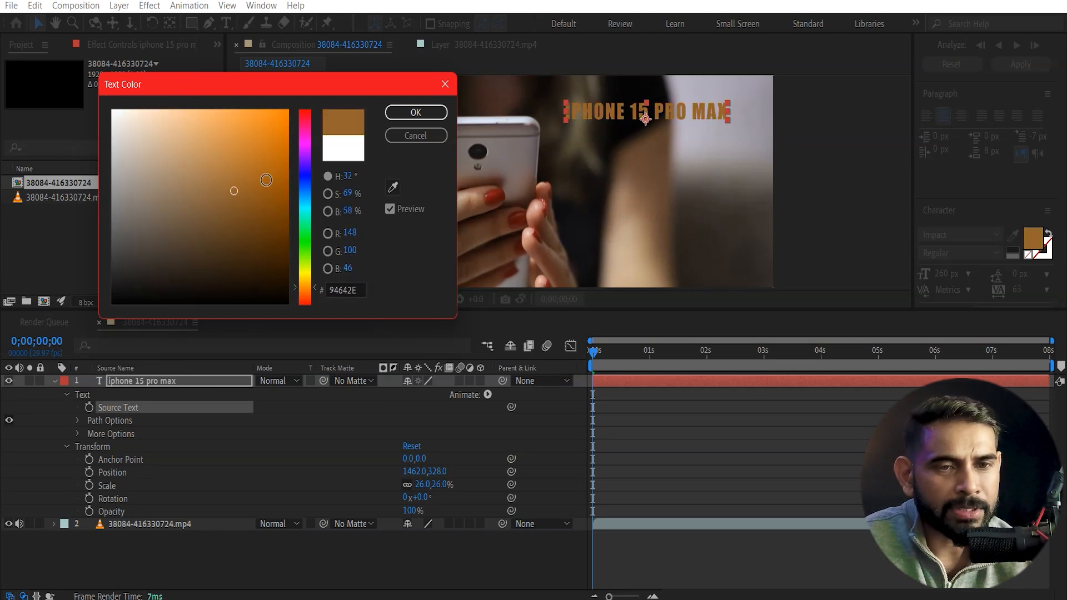
pyautogui.moveTo(267, 179); pyautogui.dragTo(322, 126)
pyautogui.moveTo(309, 245); pyautogui.dragTo(309, 261)
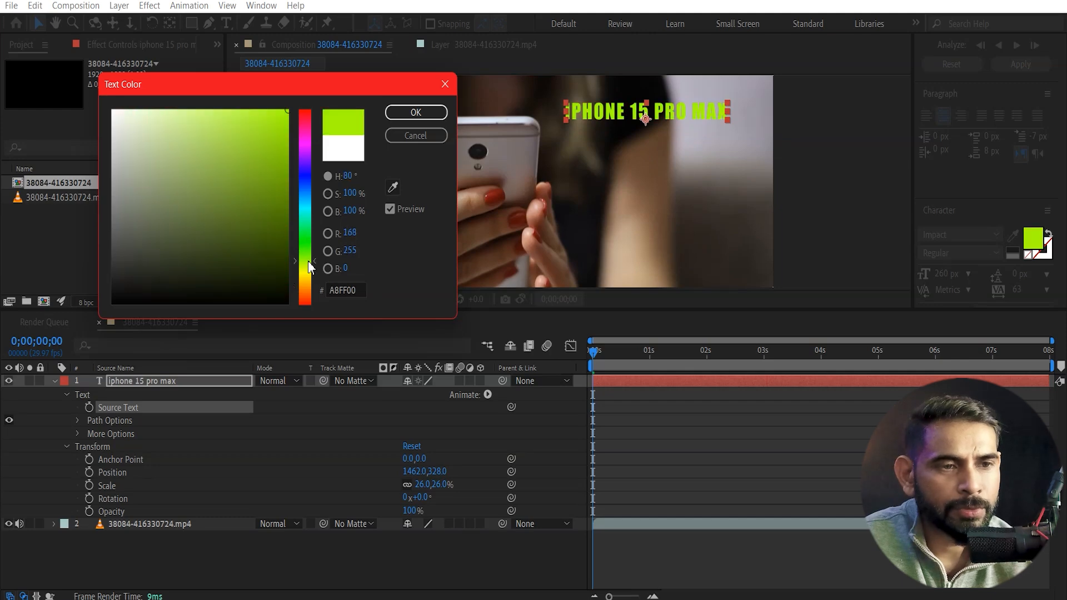
pyautogui.click(393, 112)
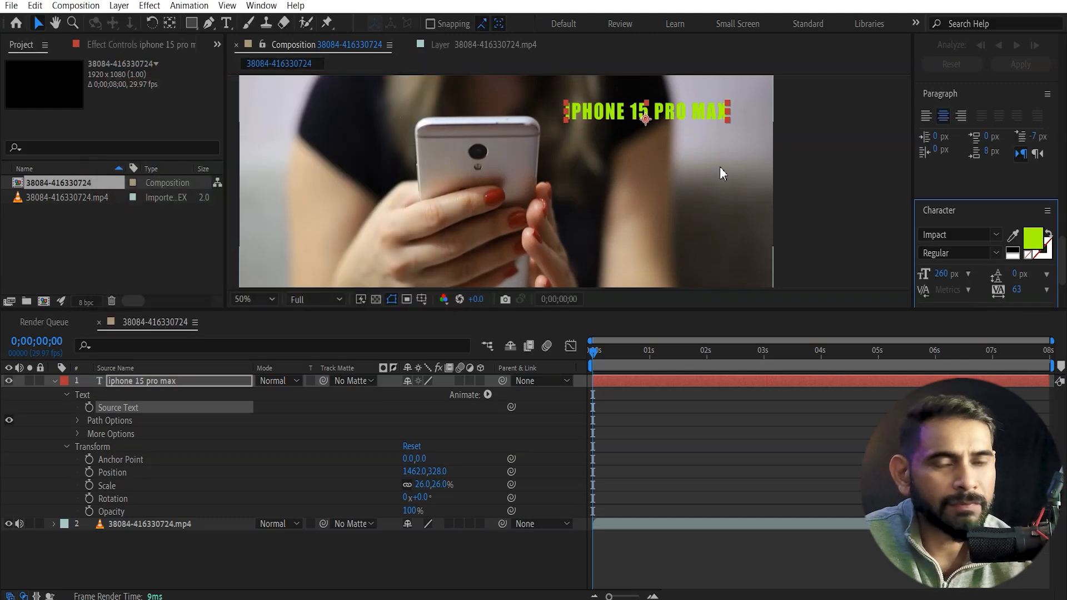
pyautogui.click(846, 171)
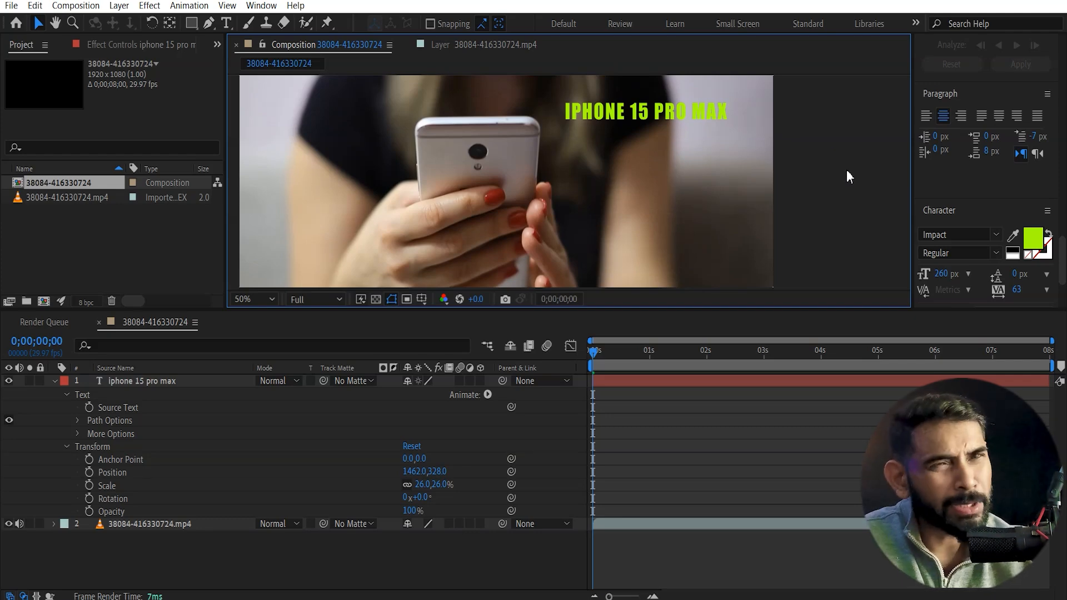
pyautogui.click(53, 382)
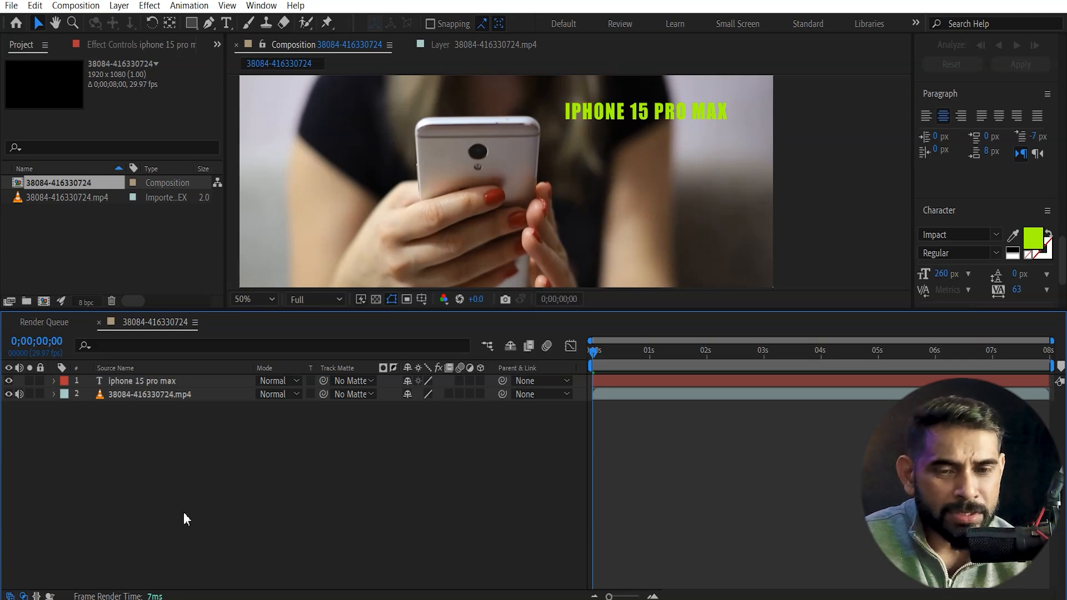
# - Select the footage layer, bring up the Tracker, and set its motion source to 38084-416330724.mp4
pyautogui.click(146, 390)
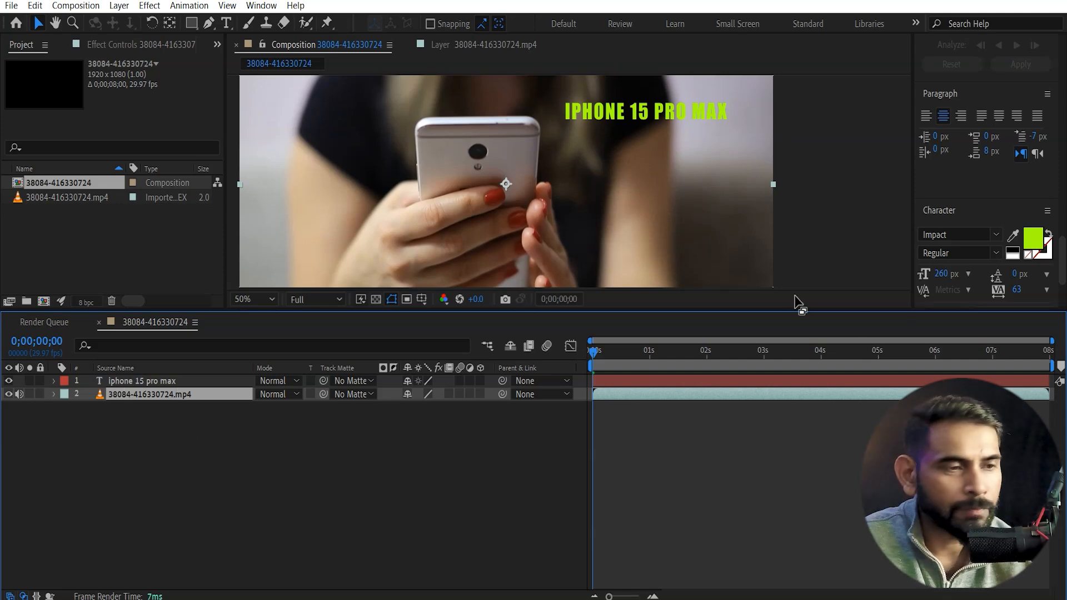
pyautogui.scroll(-3, 997, 222)
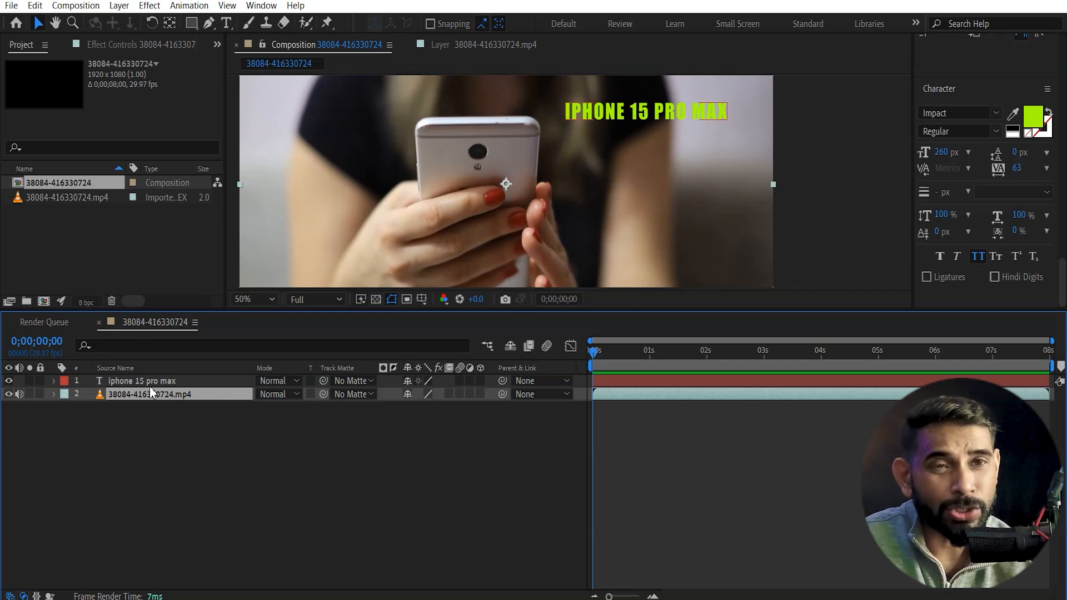
pyautogui.click(261, 6)
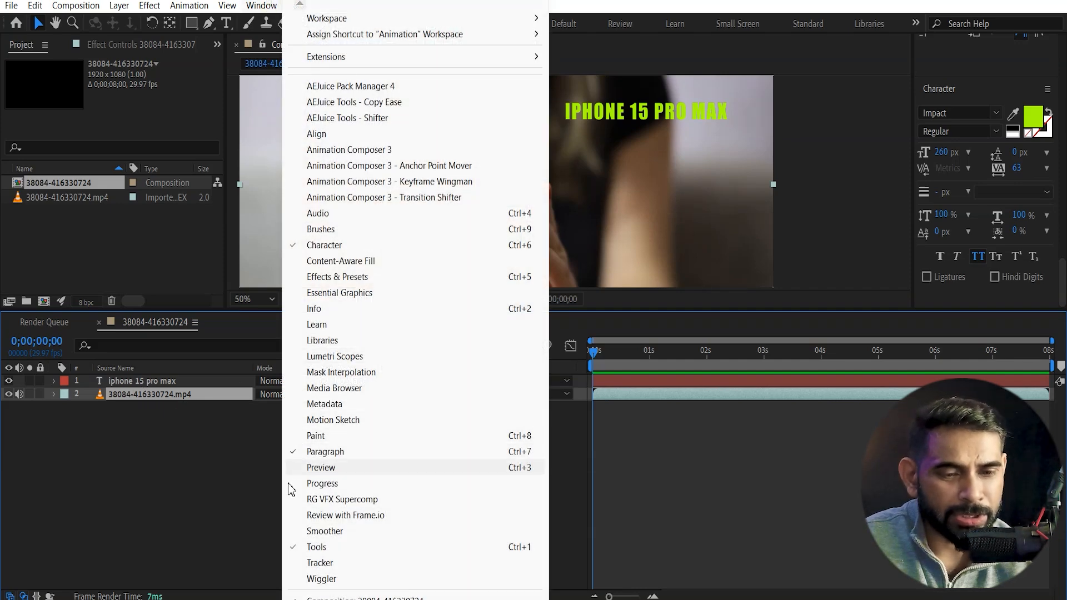
pyautogui.click(319, 563)
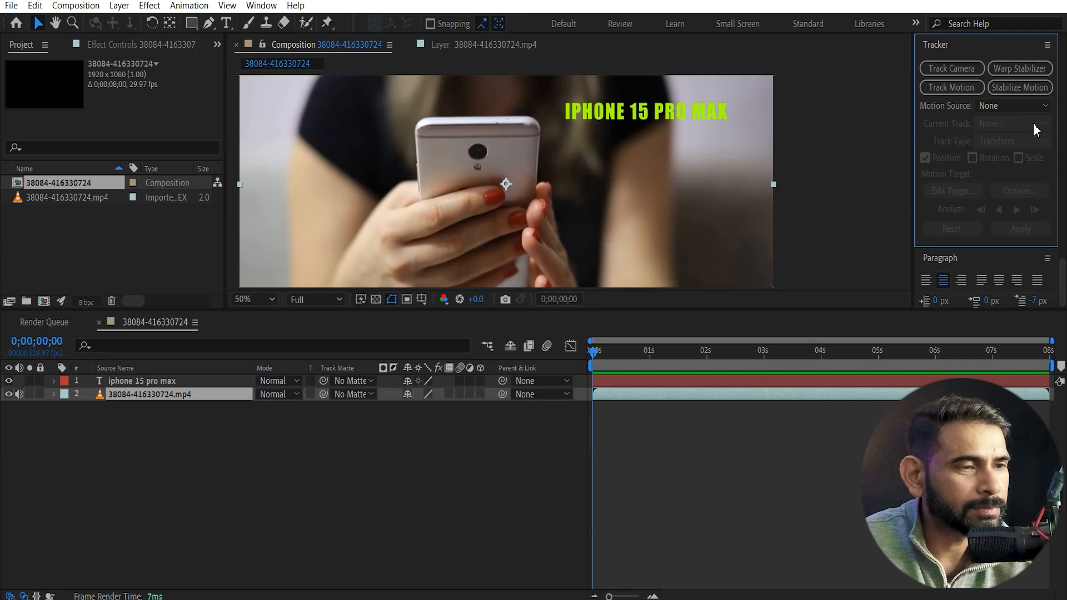
pyautogui.click(998, 108)
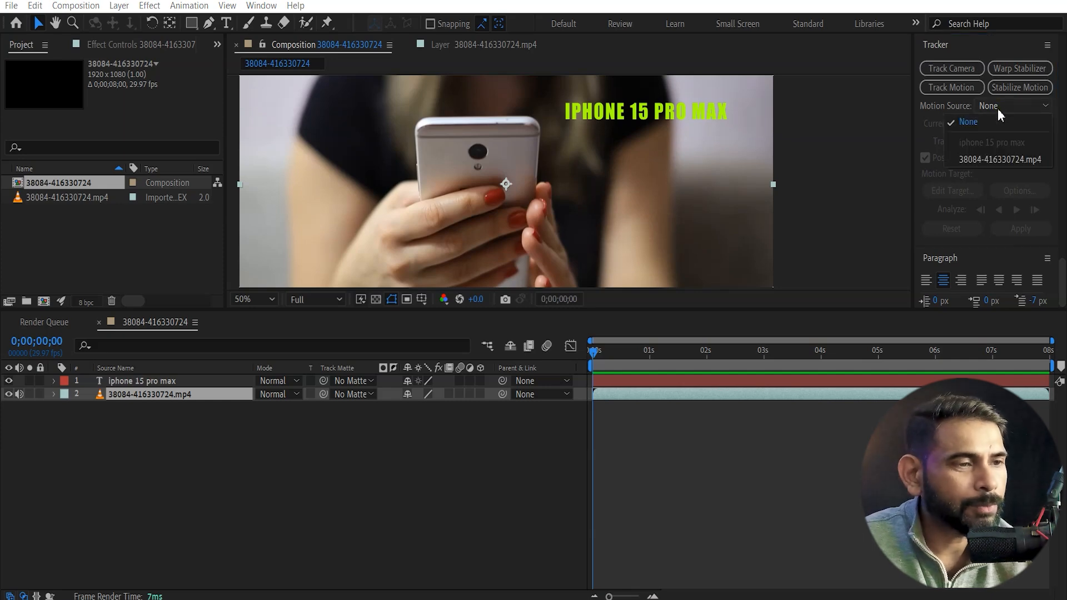
pyautogui.click(1001, 159)
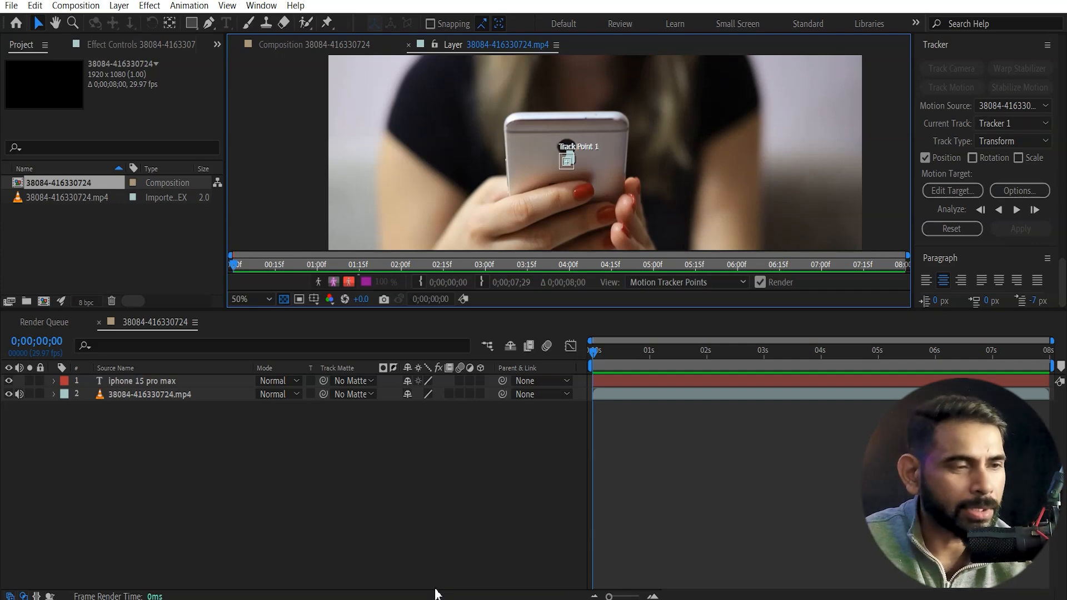
# - Set the motion target to the "iphone 15 pro max" layer and apply the tracked motion in X and Y
pyautogui.click(963, 192)
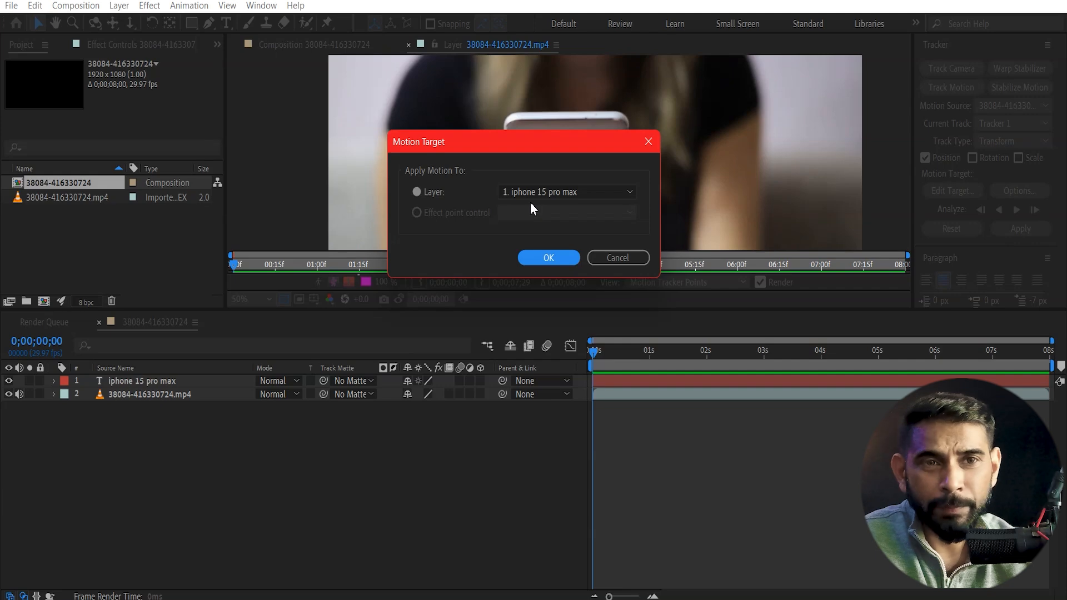
pyautogui.click(547, 258)
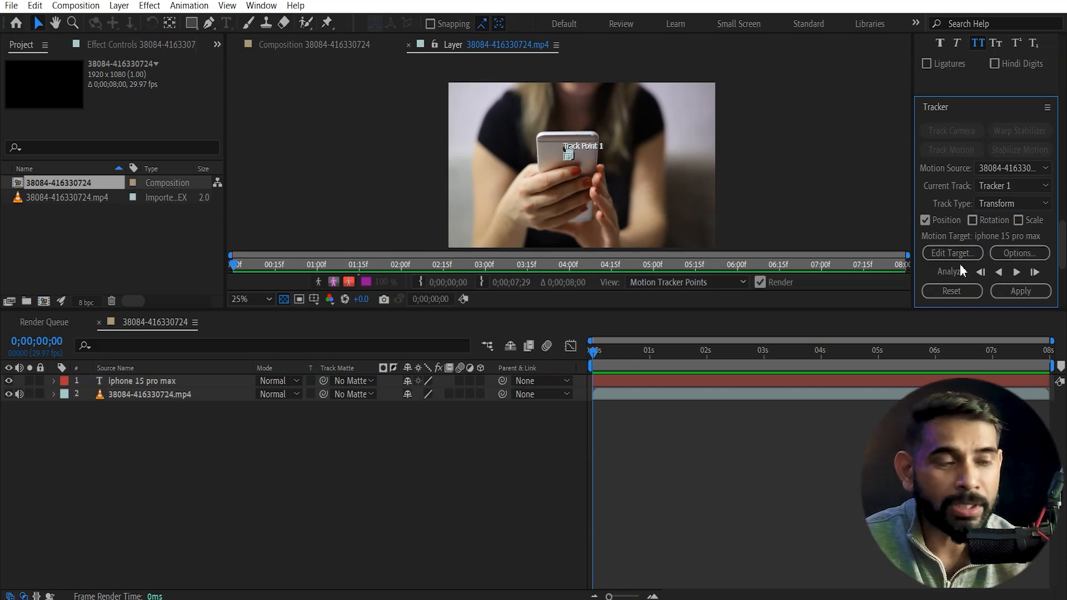
pyautogui.click(1015, 290)
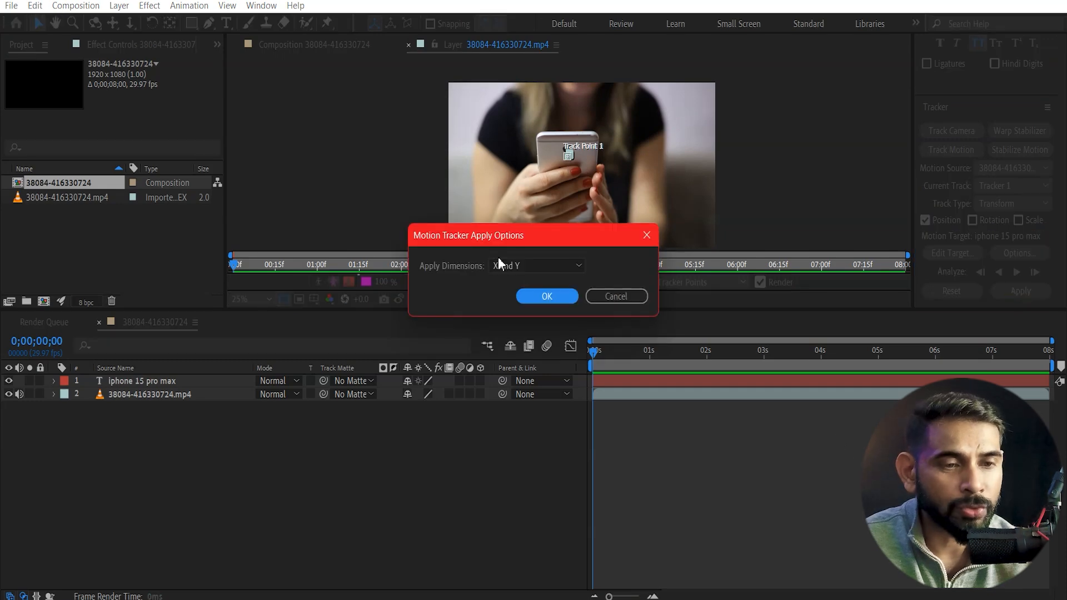
pyautogui.click(538, 269)
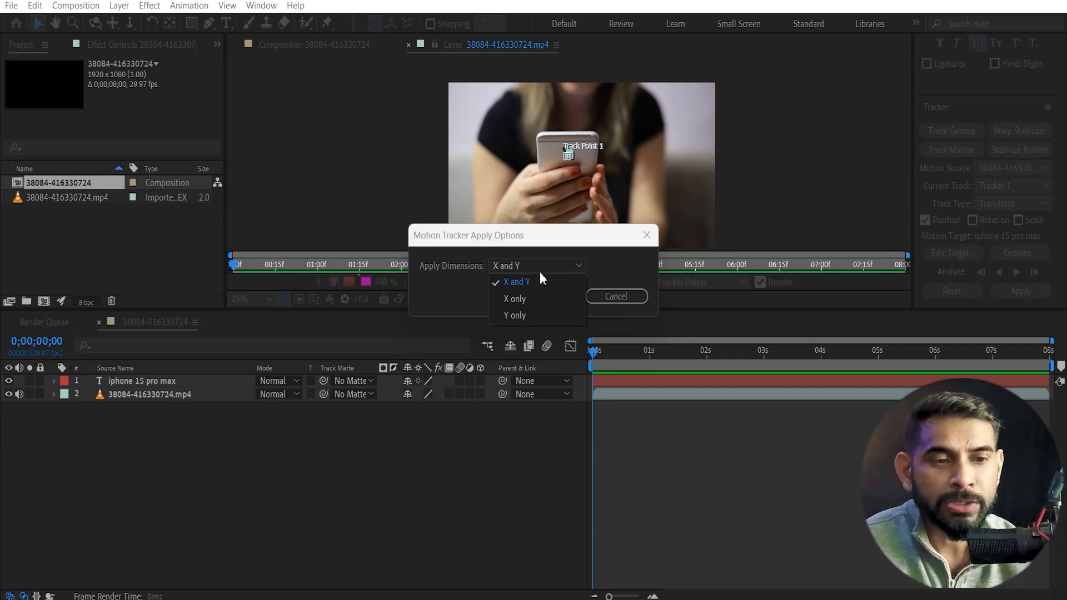
pyautogui.click(528, 284)
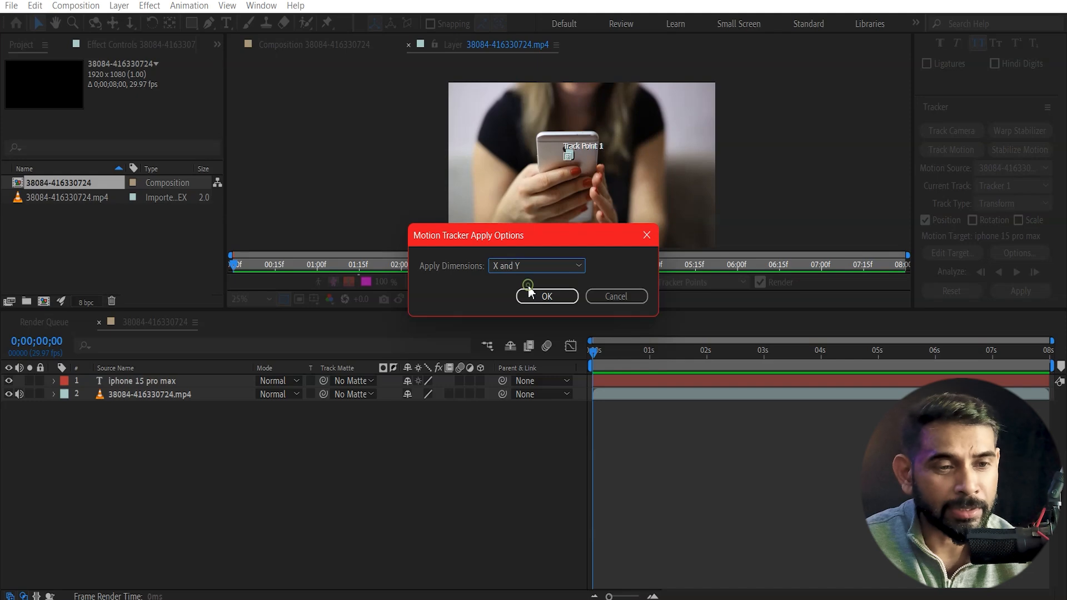
pyautogui.click(555, 297)
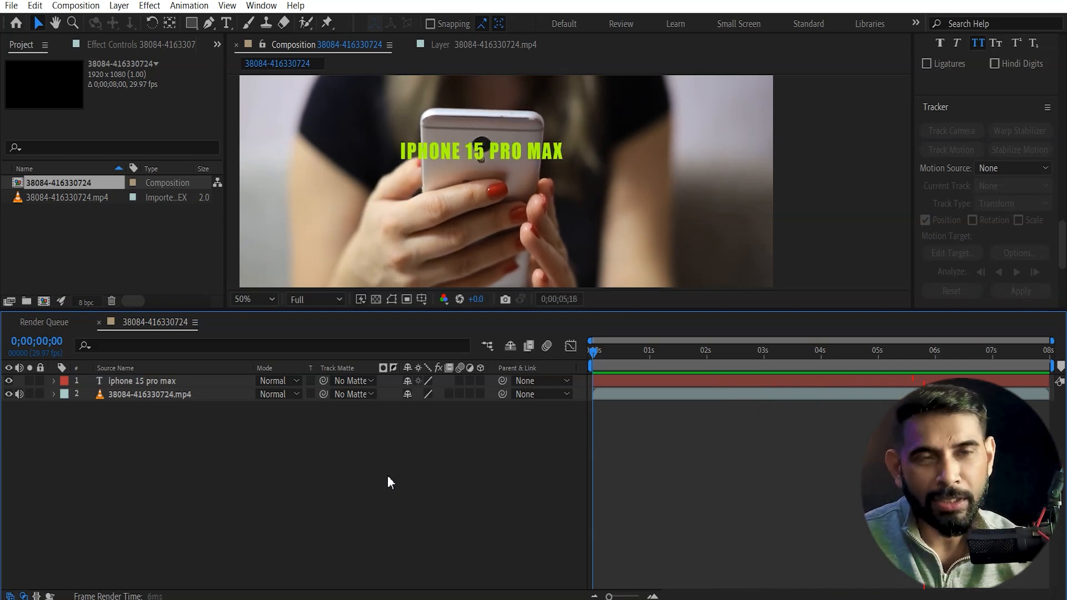
pyautogui.moveTo(722, 354); pyautogui.dragTo(674, 359)
# - Delete the text and phone footage layers from the timeline, and clear the phone footage from the project
pyautogui.moveTo(124, 372); pyautogui.dragTo(178, 519)
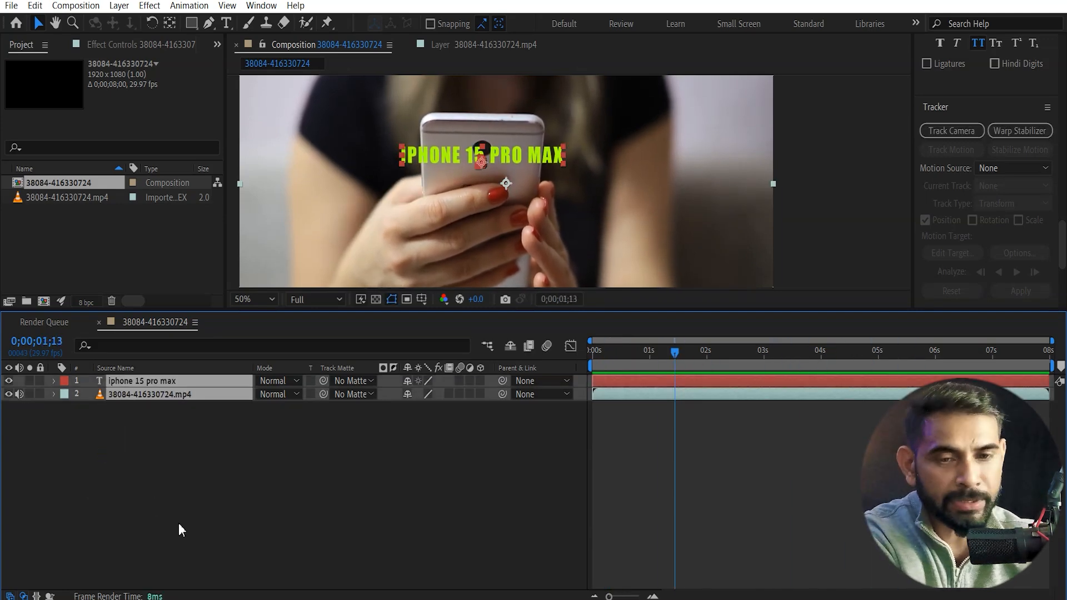
pyautogui.press('Delete')
pyautogui.click(73, 197)
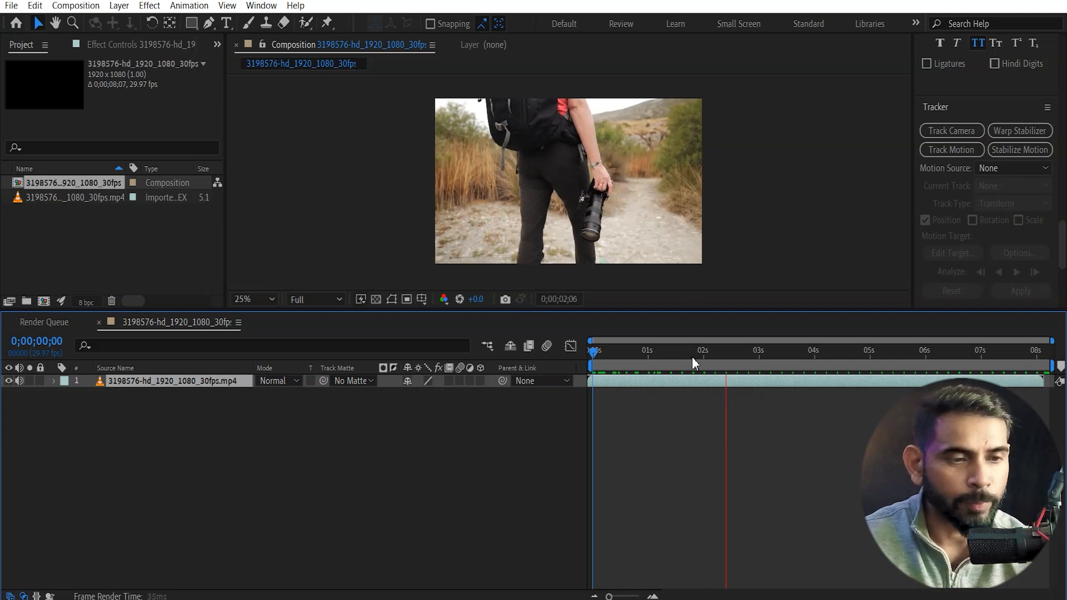
# - Stop the preview, select the 3198576-hd_1920_1080_30fps.mp4 layer, and start a motion track on it
pyautogui.press('space')
pyautogui.click(190, 397)
pyautogui.click(222, 380)
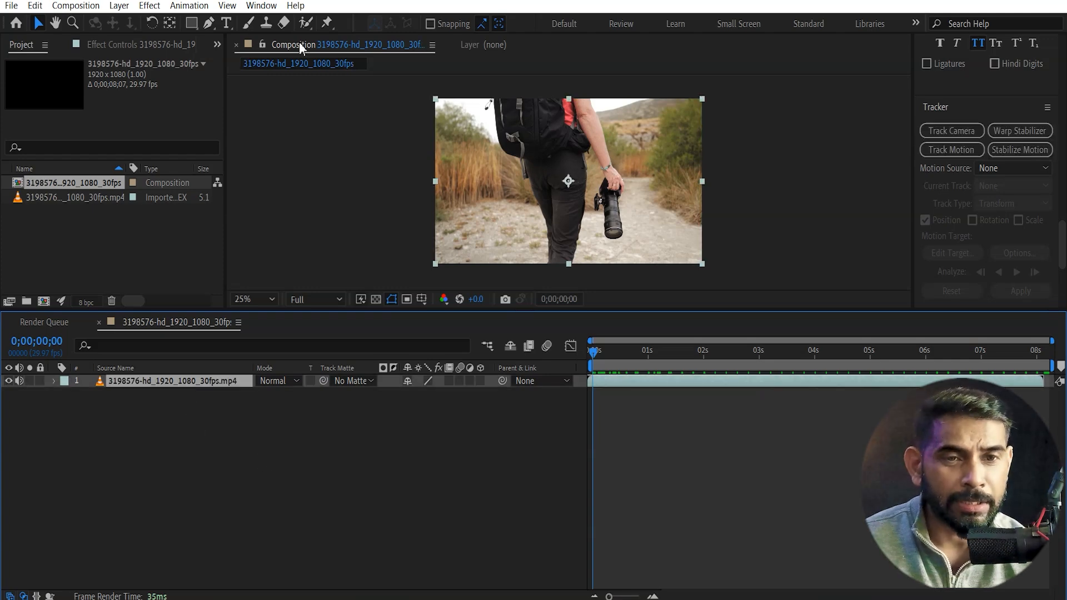
pyautogui.click(946, 151)
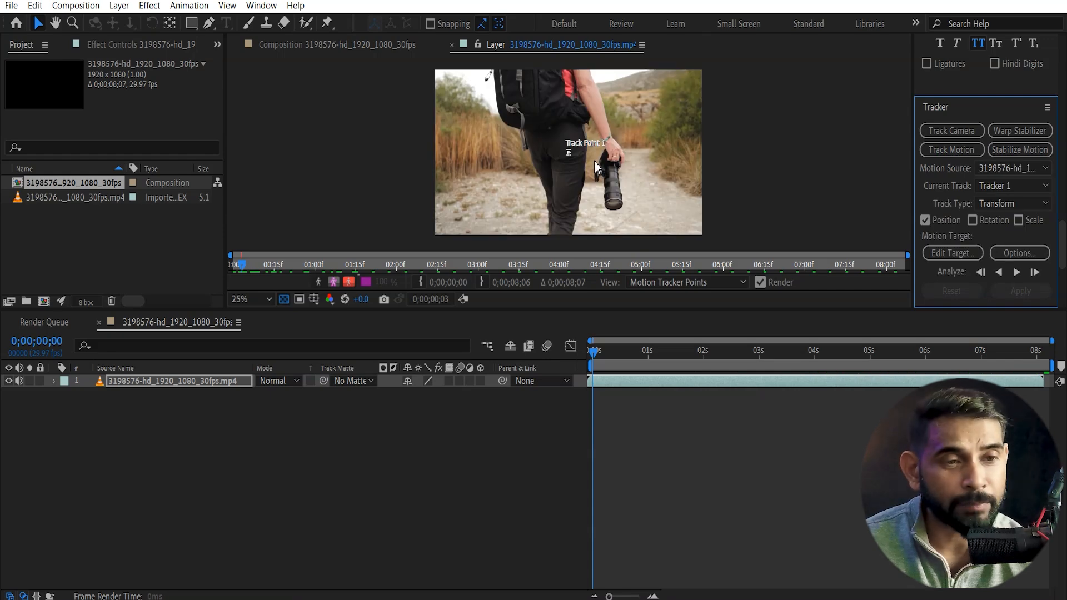
# - Place Track Point 1 over the bright silver knob beside the lens of the camera in the hiker's hand
pyautogui.scroll(3, 601, 163)
pyautogui.moveTo(688, 164); pyautogui.dragTo(542, 95)
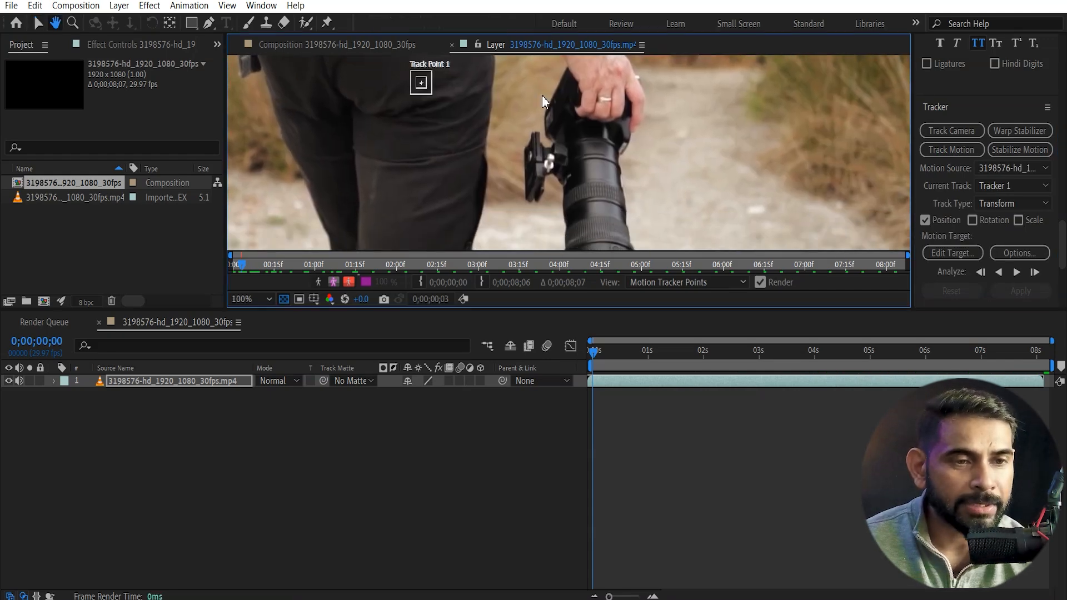
pyautogui.scroll(4, 439, 90)
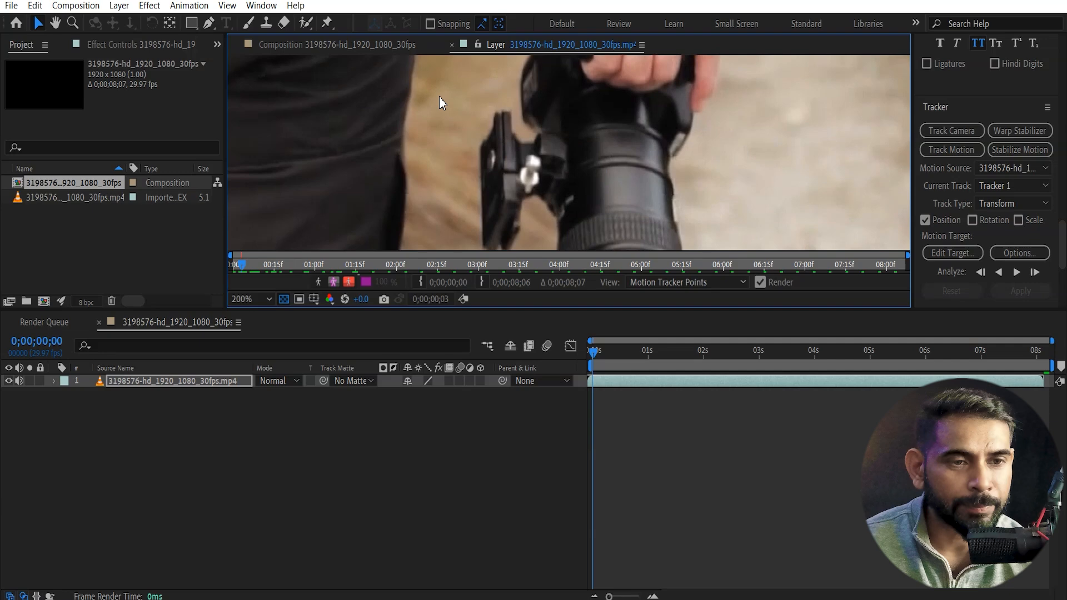
pyautogui.moveTo(568, 153); pyautogui.dragTo(605, 156)
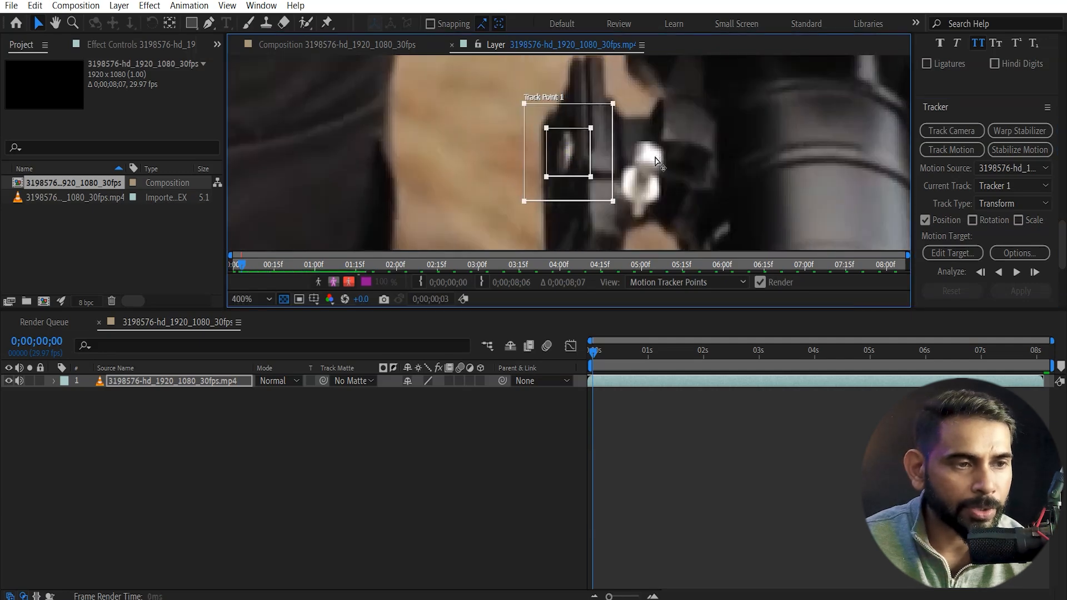
pyautogui.scroll(-6, 571, 153)
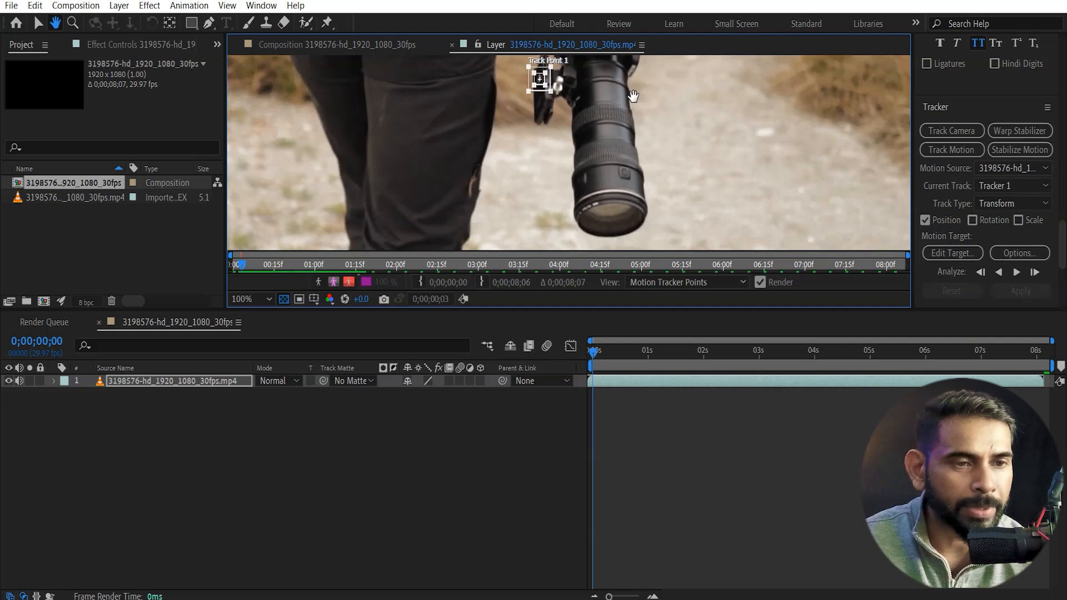
pyautogui.moveTo(634, 96); pyautogui.dragTo(622, 189)
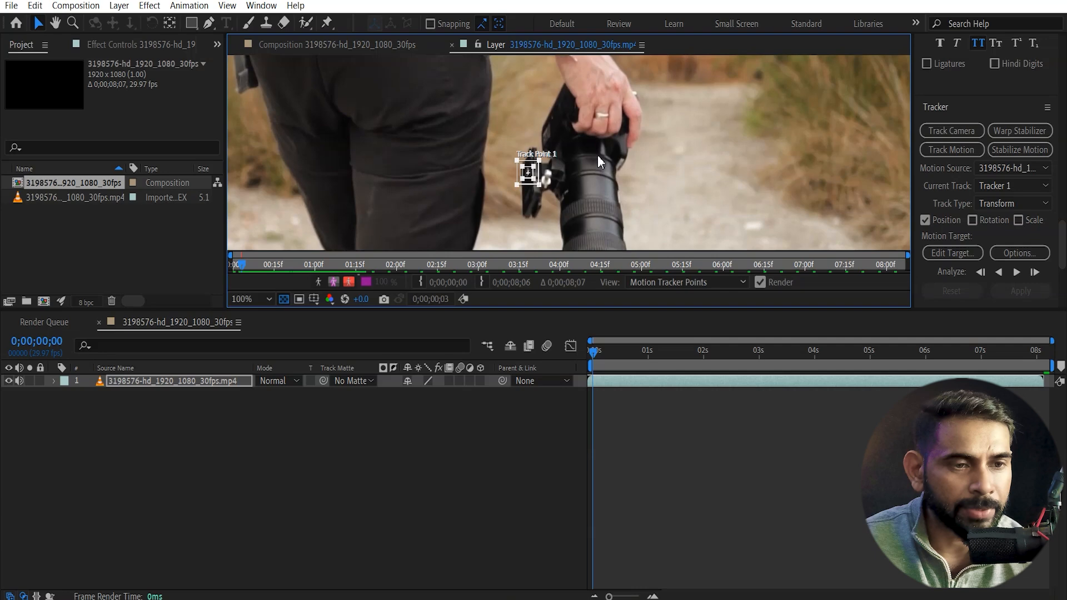
pyautogui.scroll(2, 598, 155)
pyautogui.scroll(1, 564, 208)
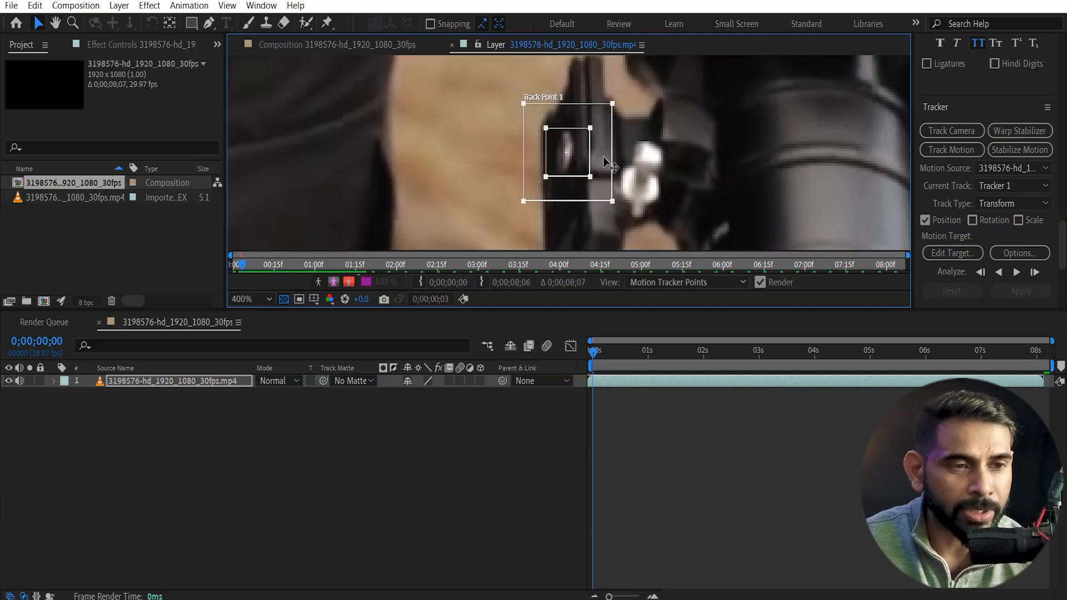
pyautogui.moveTo(582, 149); pyautogui.dragTo(666, 150)
pyautogui.scroll(-2, 735, 149)
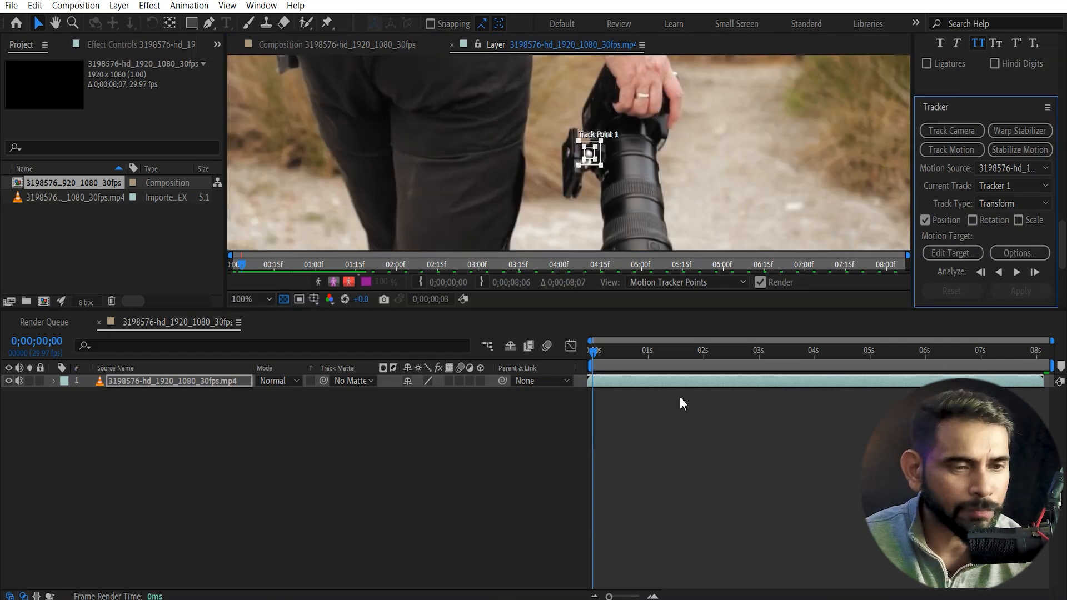
# - Analyze the track point forward through the whole clip, inspect its path, and return to the first frame
pyautogui.click(1017, 272)
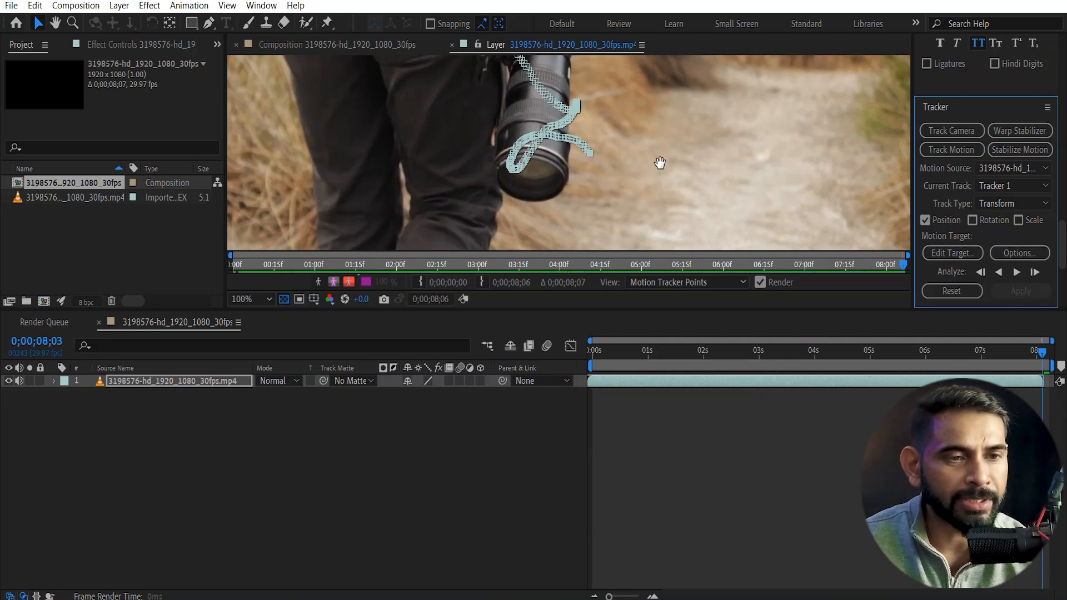
pyautogui.press('h')
pyautogui.moveTo(705, 114); pyautogui.dragTo(657, 164)
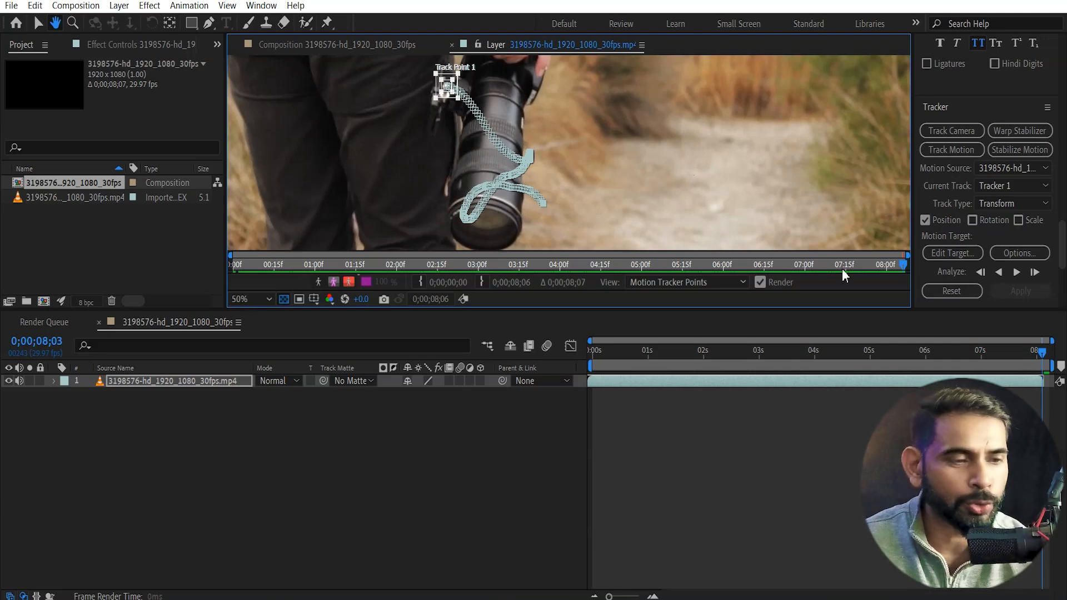
pyautogui.scroll(-1, 846, 254)
pyautogui.press('v')
pyautogui.moveTo(860, 352); pyautogui.dragTo(456, 477)
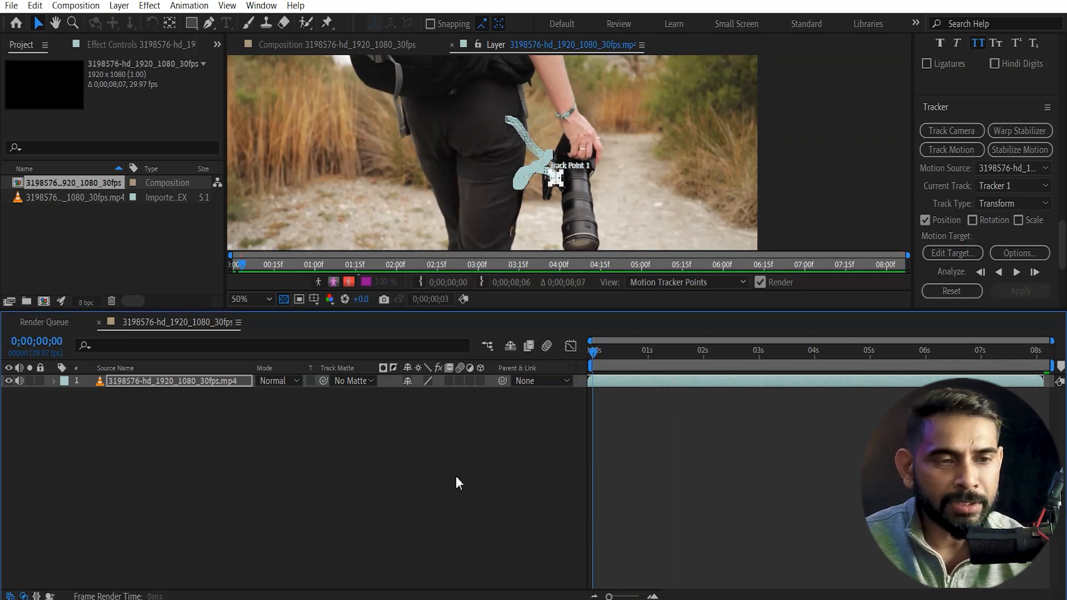
# - Deselect the footage layer and add a new null object to the composition
pyautogui.click(456, 477)
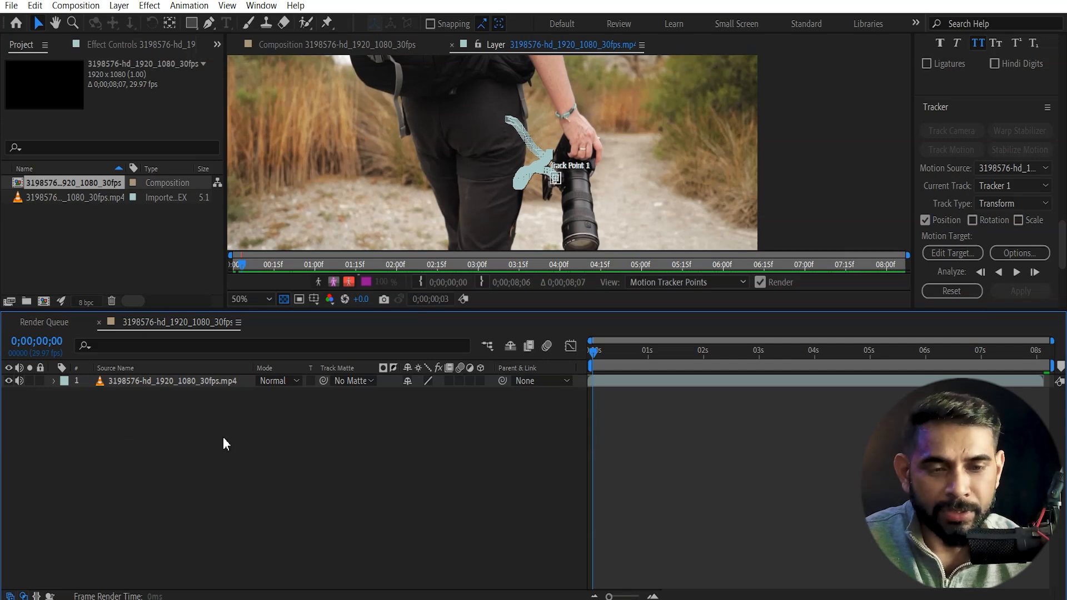
pyautogui.rightClick(189, 413)
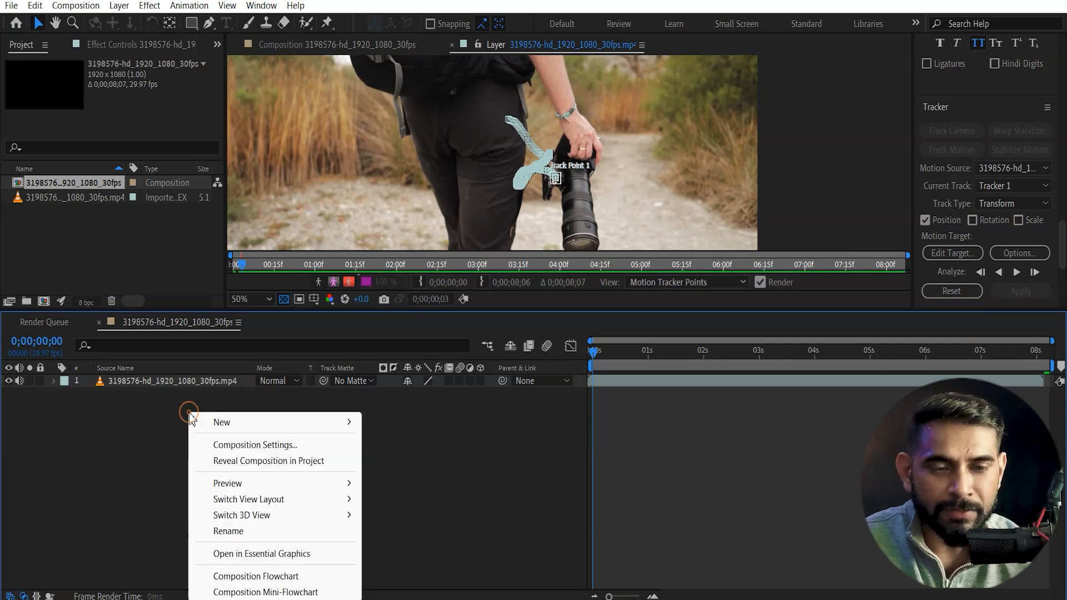
pyautogui.click(242, 425)
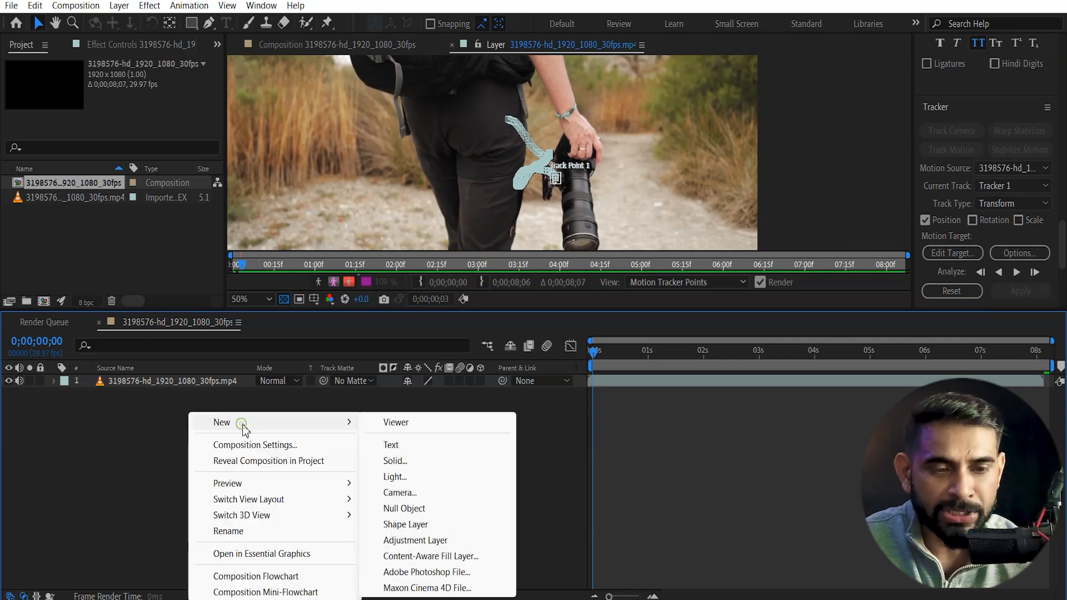
pyautogui.click(409, 510)
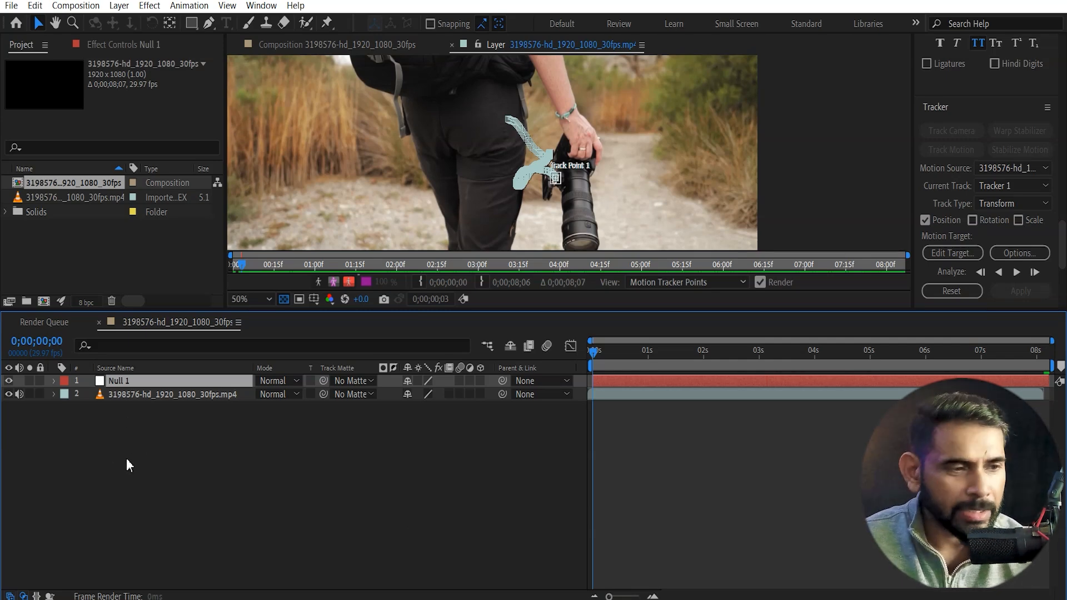
# - Set the footage track's motion target to Null 1 and apply the tracked motion in X and Y
pyautogui.click(164, 397)
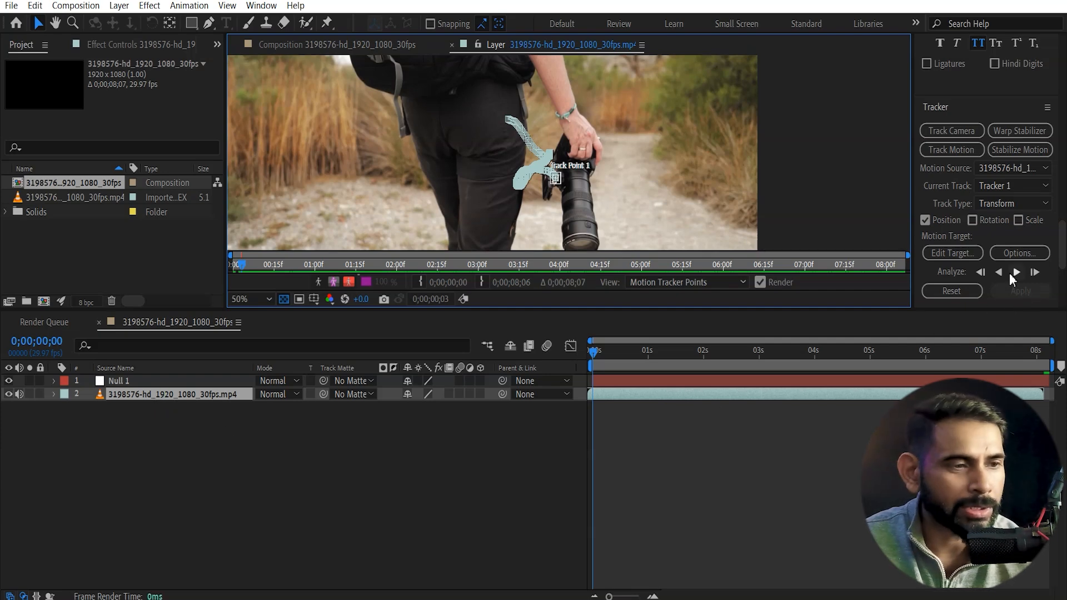
pyautogui.click(954, 253)
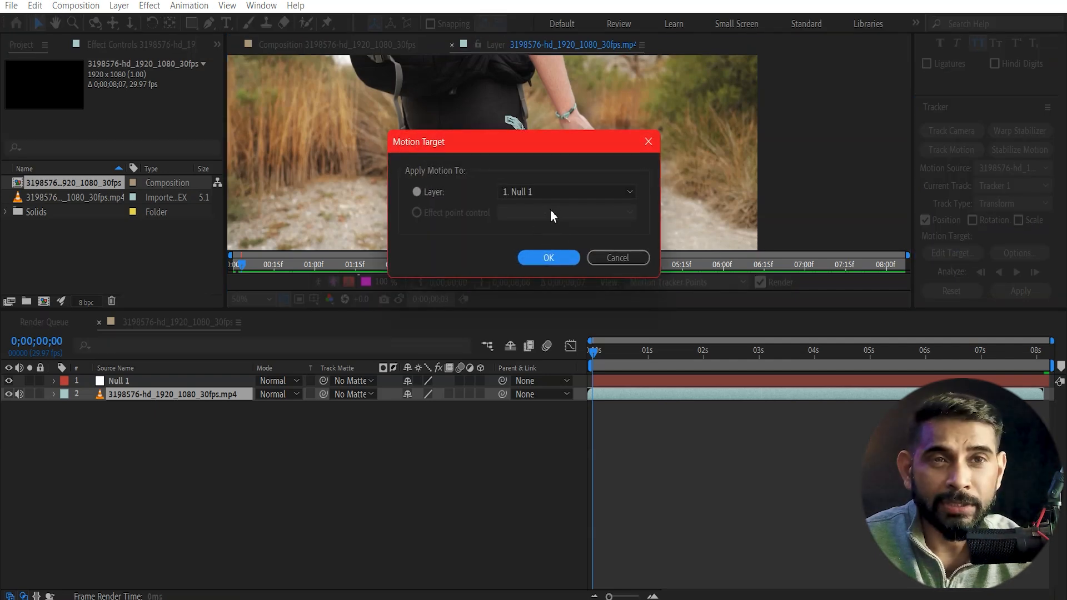
pyautogui.click(548, 259)
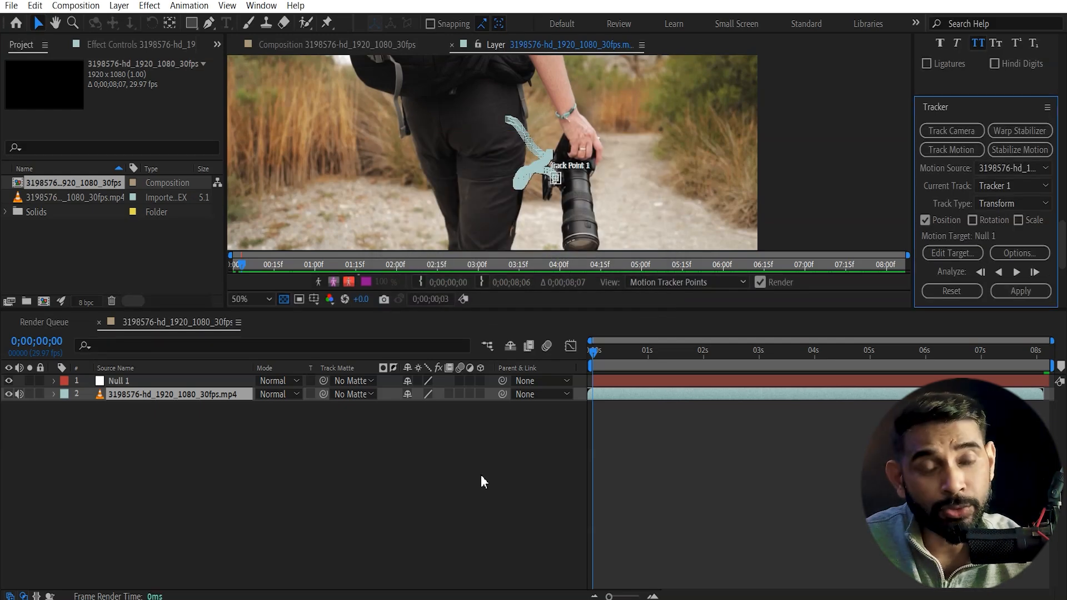
pyautogui.click(1021, 291)
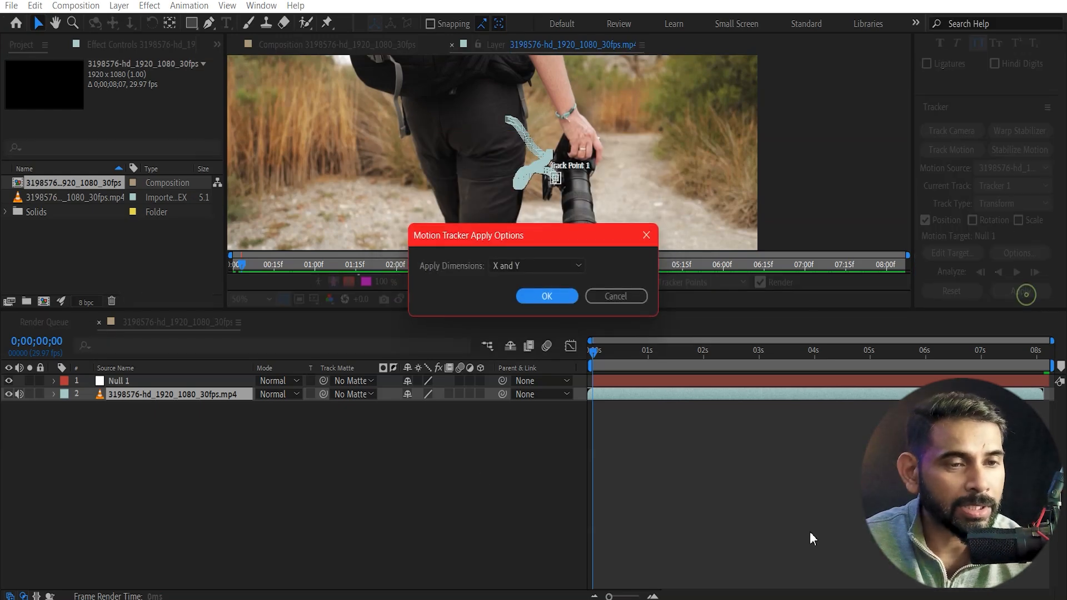
pyautogui.click(564, 300)
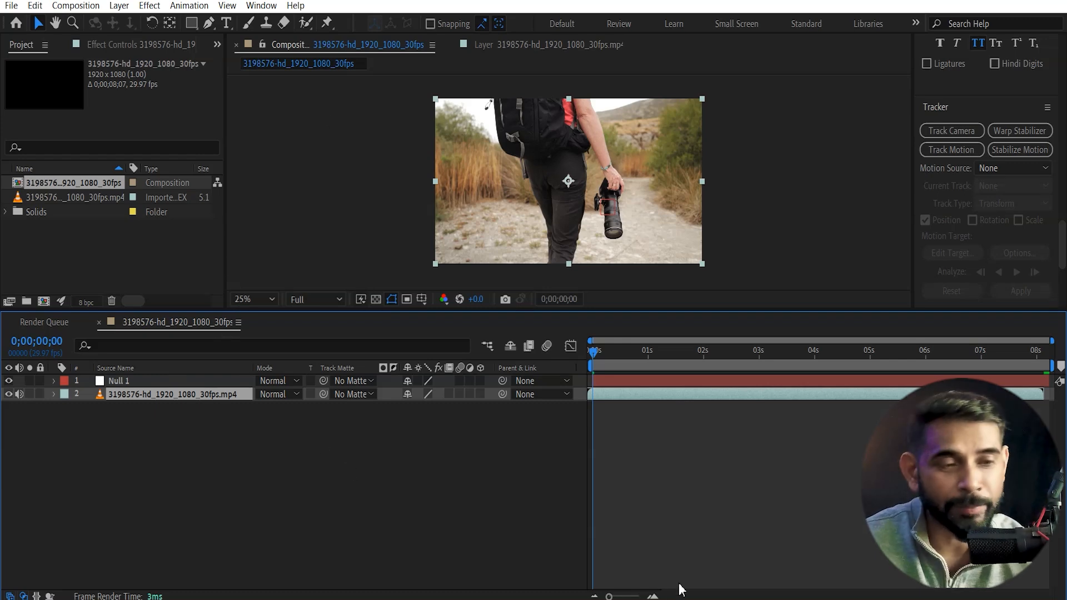
# - Play the composition to check how the null follows the camera, and return to the first frame
pyautogui.click(724, 513)
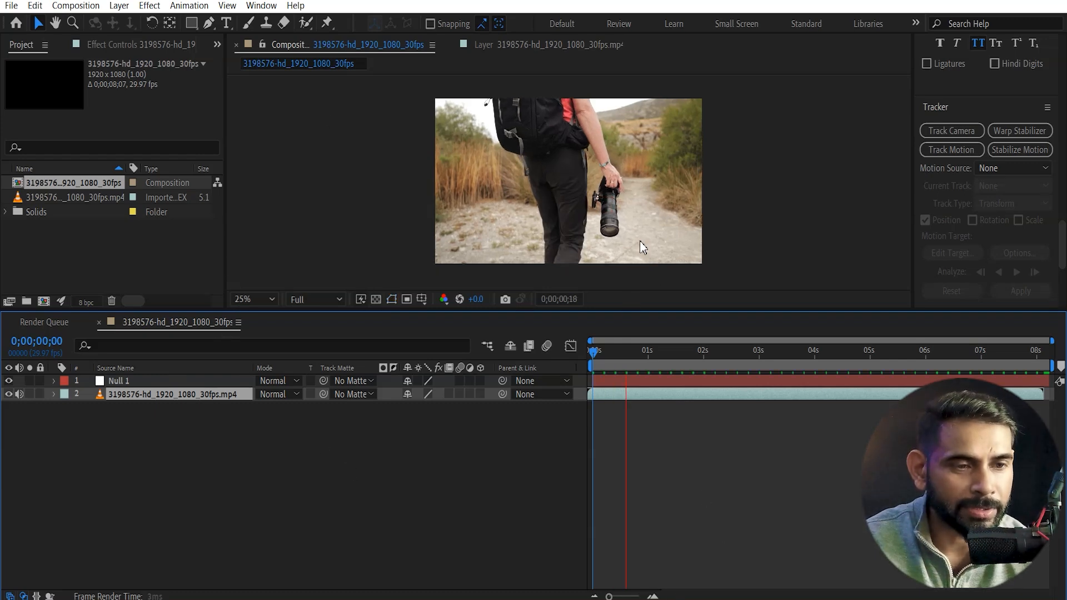
pyautogui.press('space')
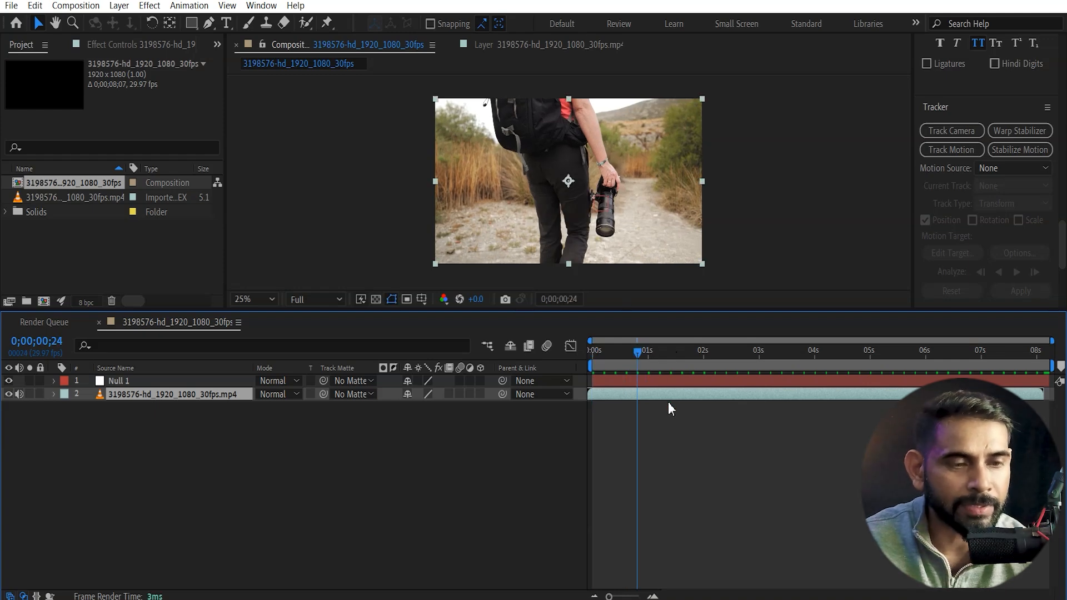
pyautogui.moveTo(637, 355); pyautogui.dragTo(491, 463)
pyautogui.press('.')
pyautogui.press('.')
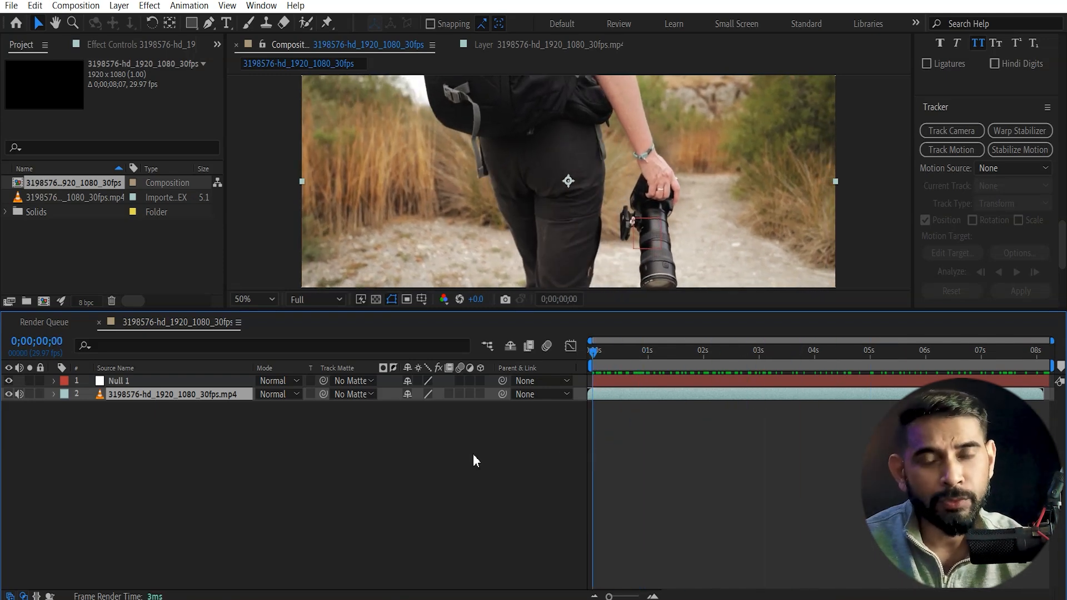
pyautogui.click(472, 454)
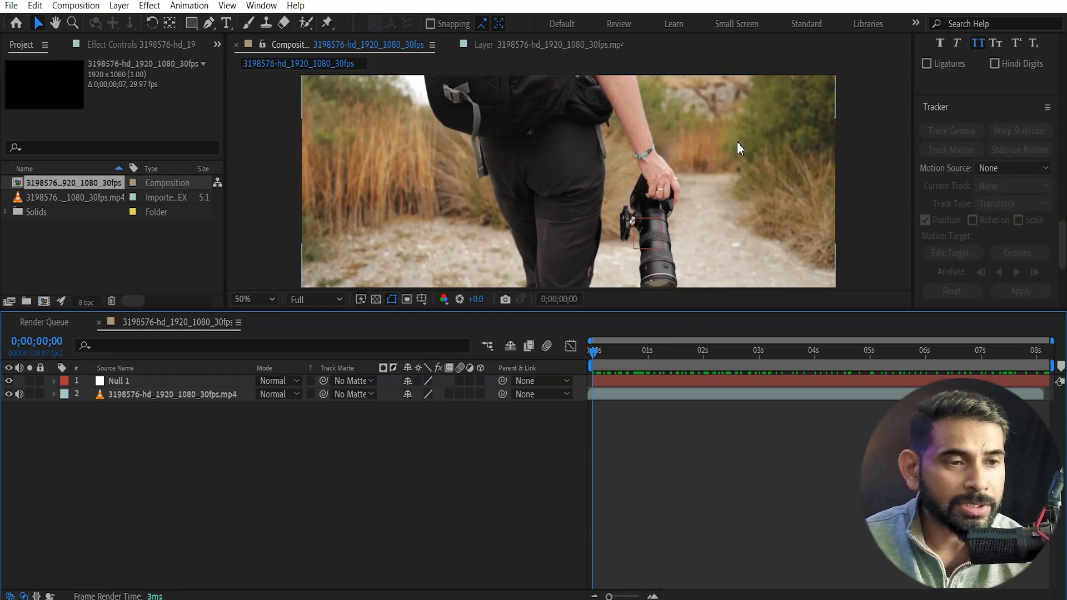
# - Create a text layer reading "Sony Alpha" over the hiking footage
pyautogui.scroll(-2, 758, 162)
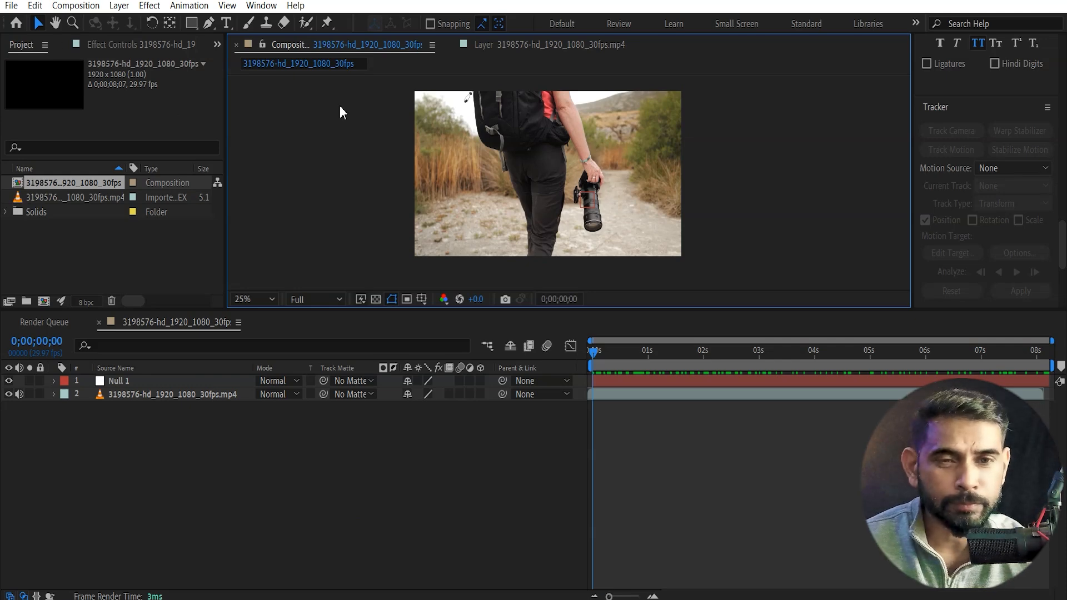
pyautogui.click(222, 25)
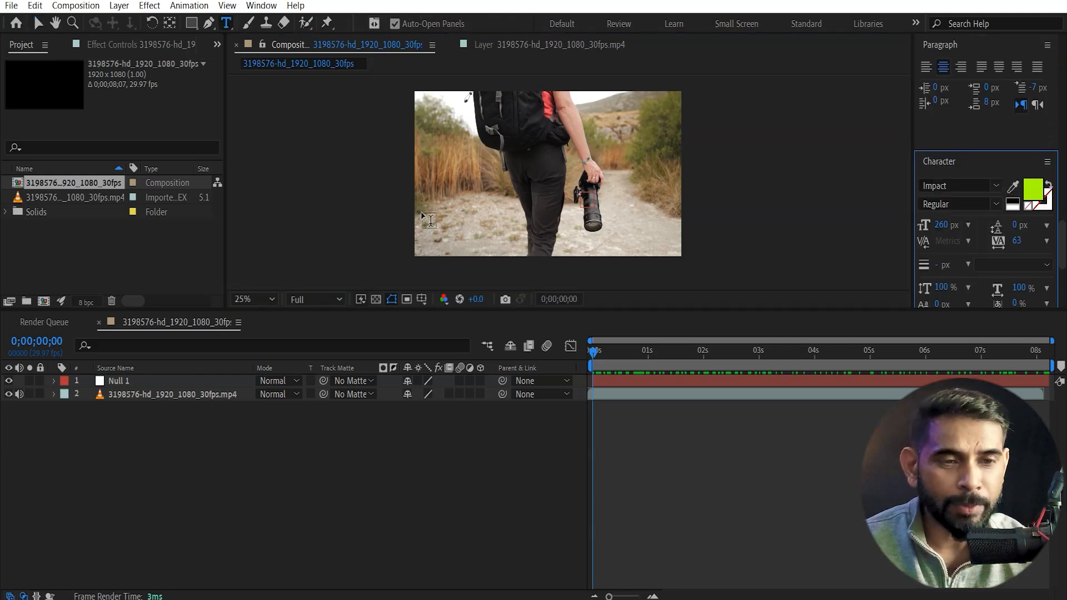
pyautogui.click(481, 160)
pyautogui.write('Sony')
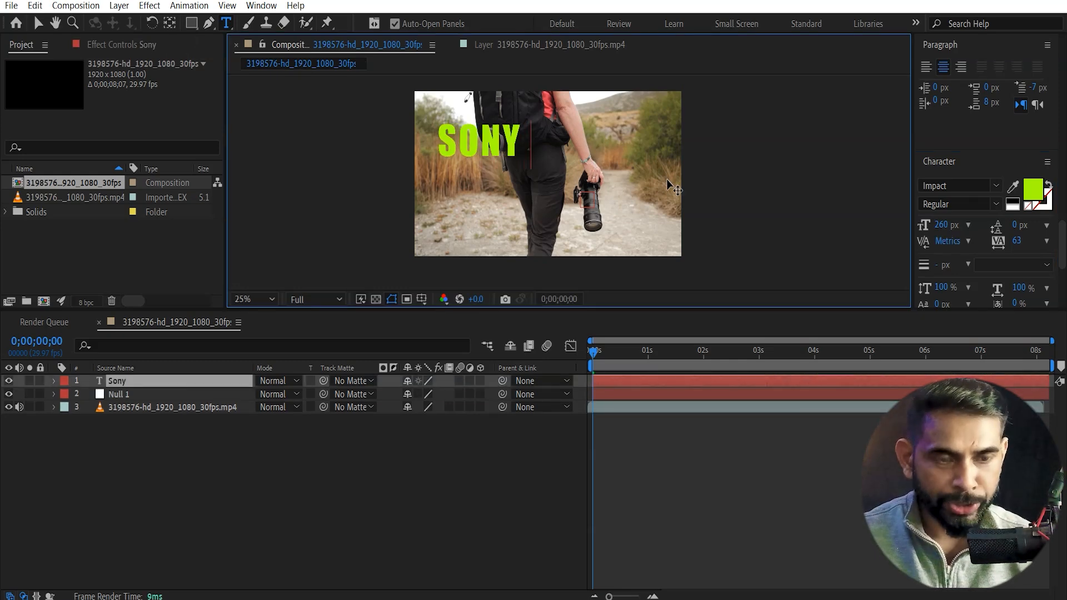
pyautogui.write(' Alp')
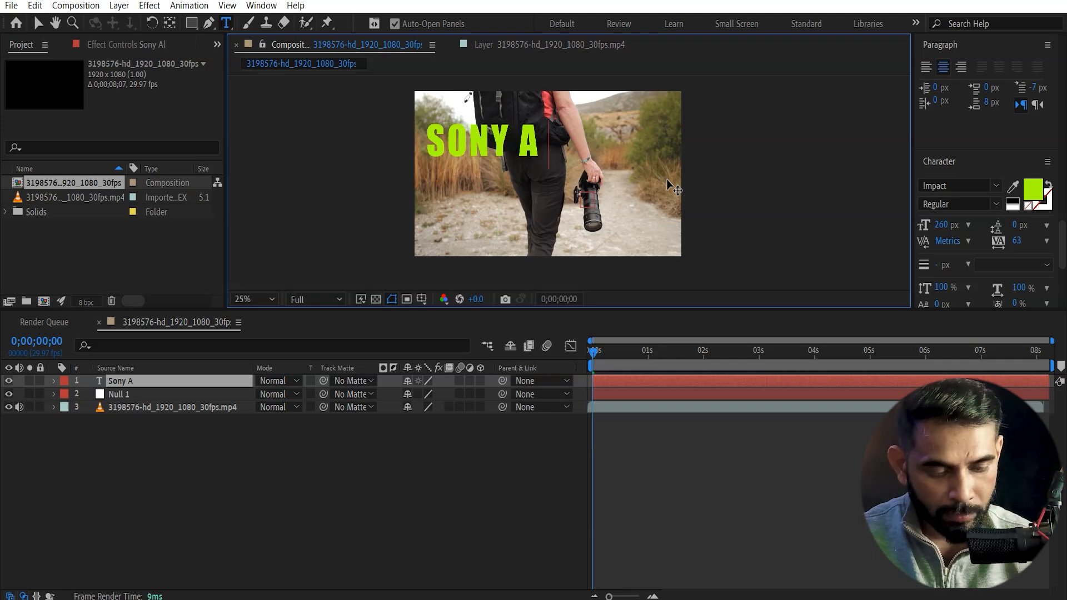
pyautogui.write('ha')
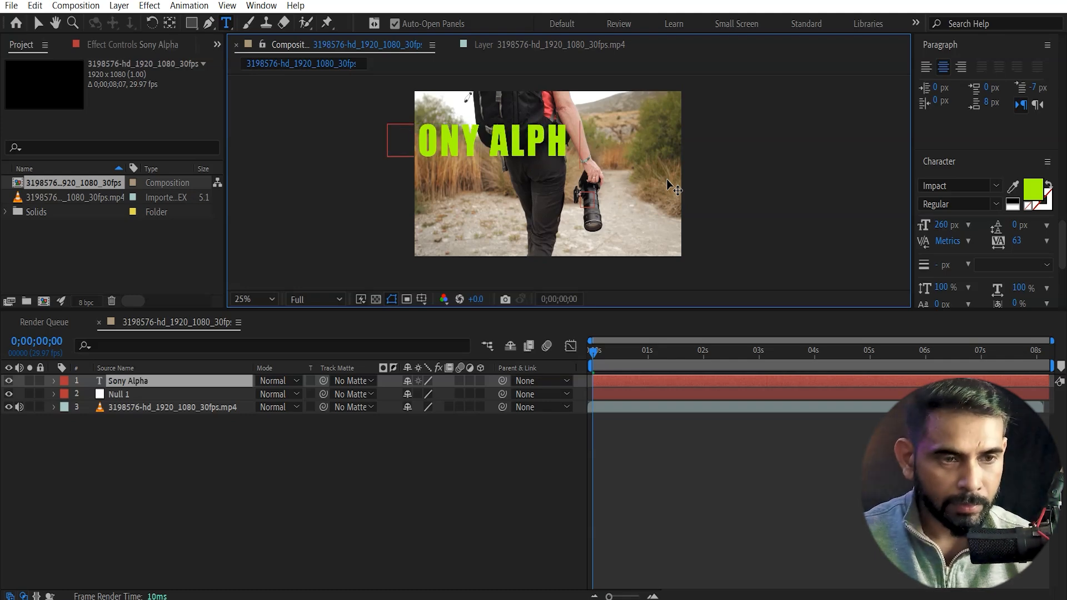
# - Reduce the "Sony Alpha" text size to 169 px and position it just above the camera in the hiker's hand
pyautogui.click(38, 22)
pyautogui.moveTo(476, 147); pyautogui.dragTo(569, 125)
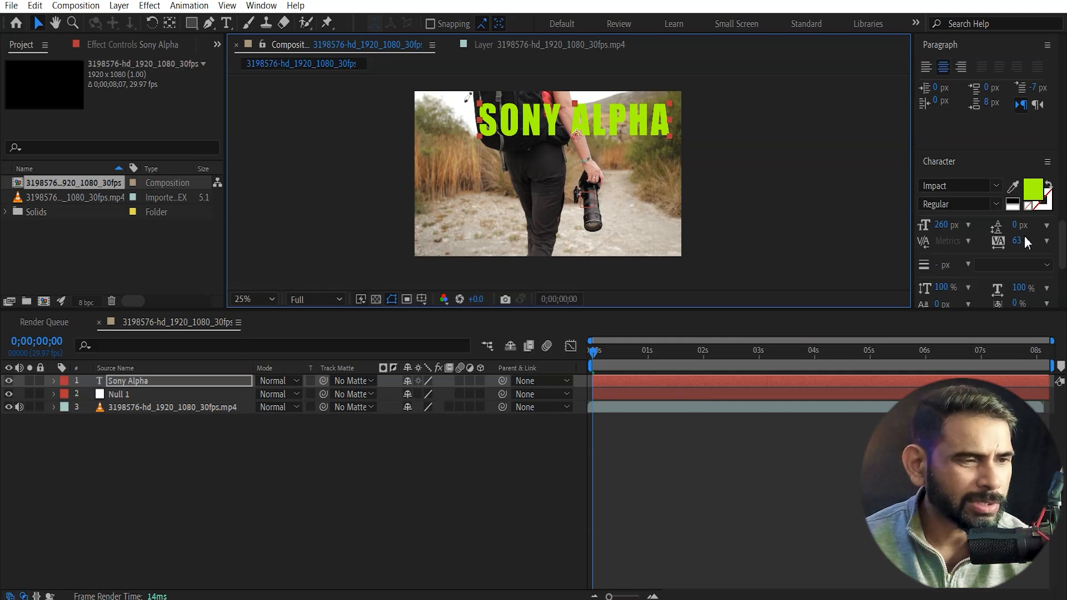
pyautogui.moveTo(941, 225); pyautogui.dragTo(892, 241)
pyautogui.moveTo(617, 127); pyautogui.dragTo(646, 113)
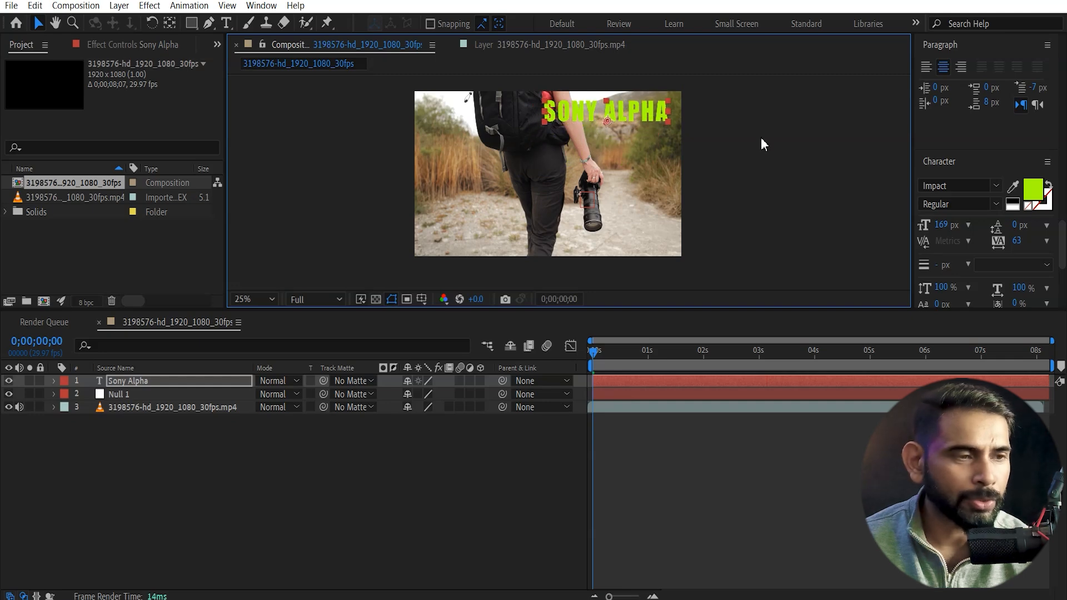
pyautogui.moveTo(637, 115); pyautogui.dragTo(644, 147)
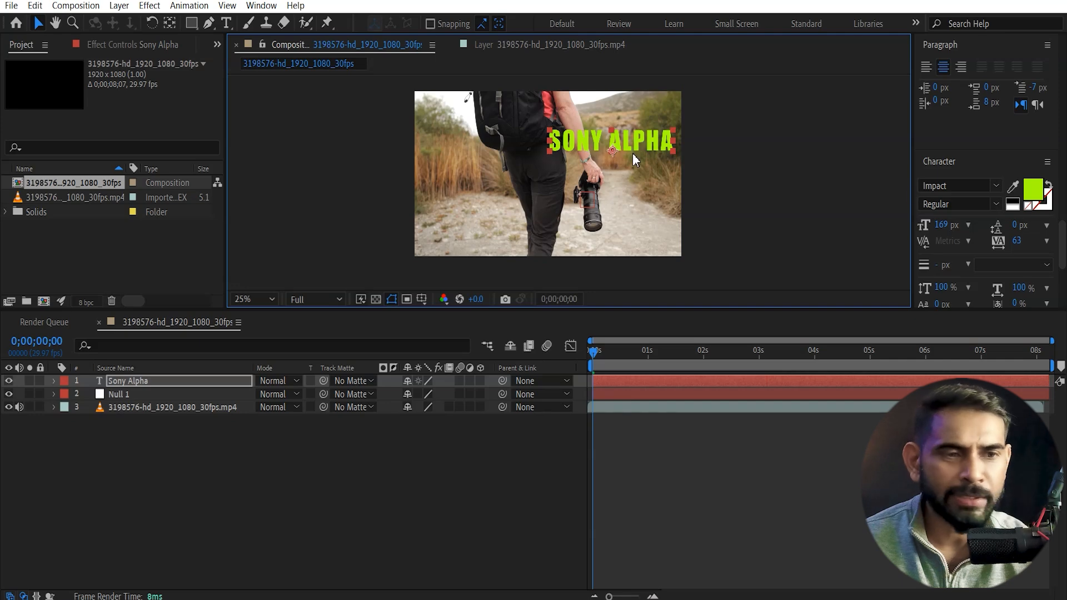
# - Try to recolor the "Sony Alpha" text to blue, hex 0023FF
pyautogui.click(906, 198)
pyautogui.click(1033, 189)
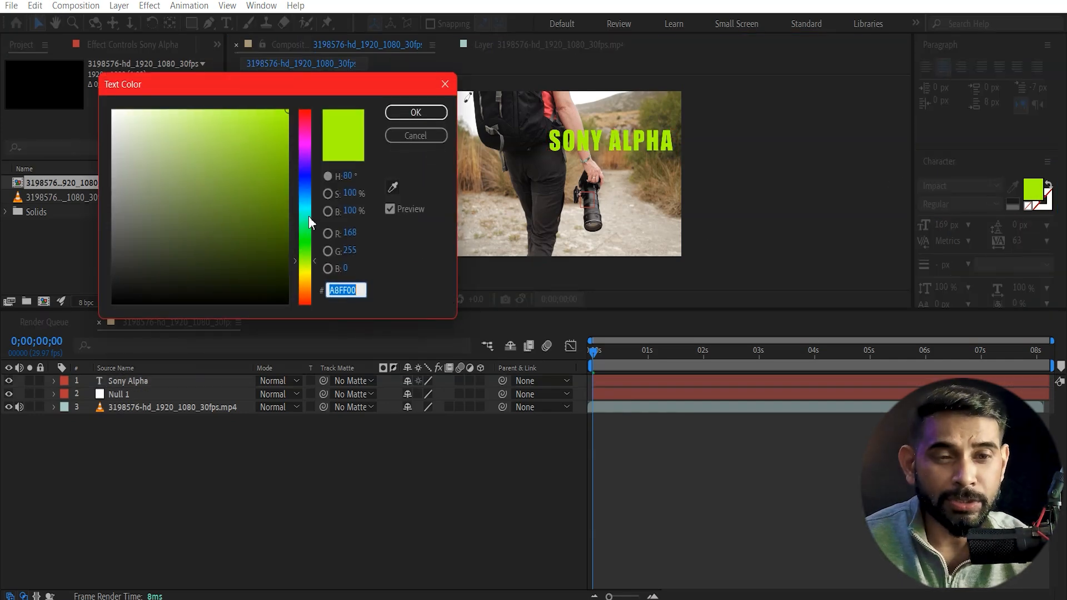
pyautogui.click(310, 180)
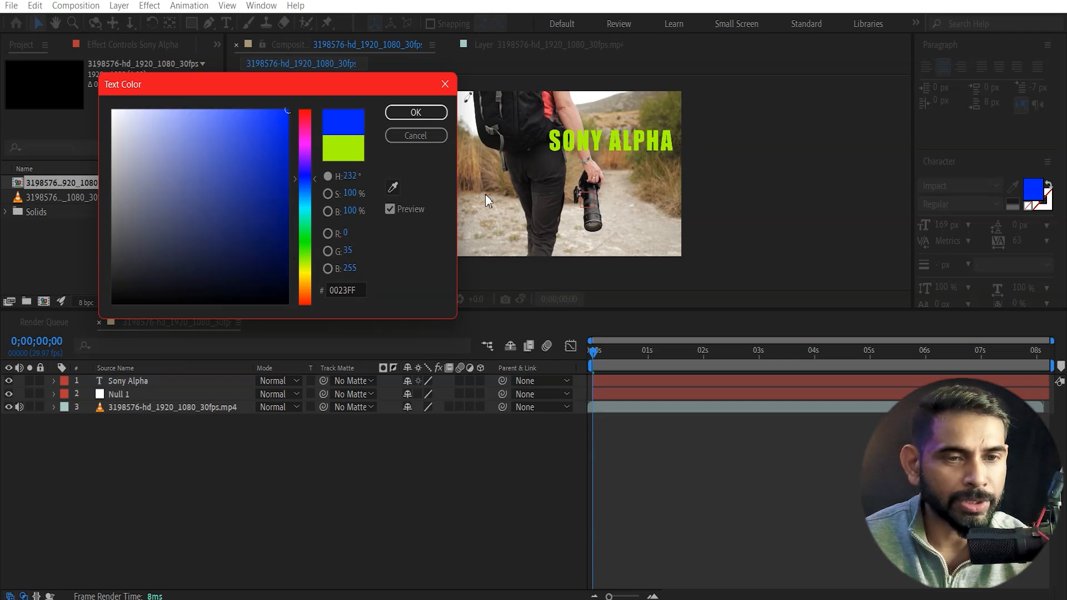
pyautogui.press('Return')
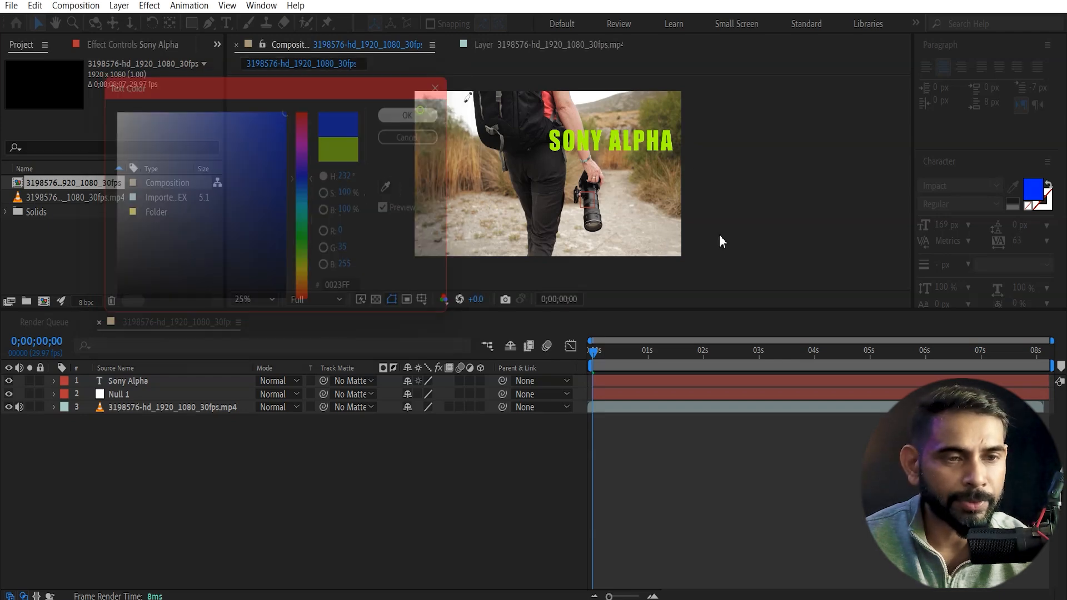
# - Set the fill color of the "Sony Alpha" text layer to yellow, hex F5FF00
pyautogui.click(117, 381)
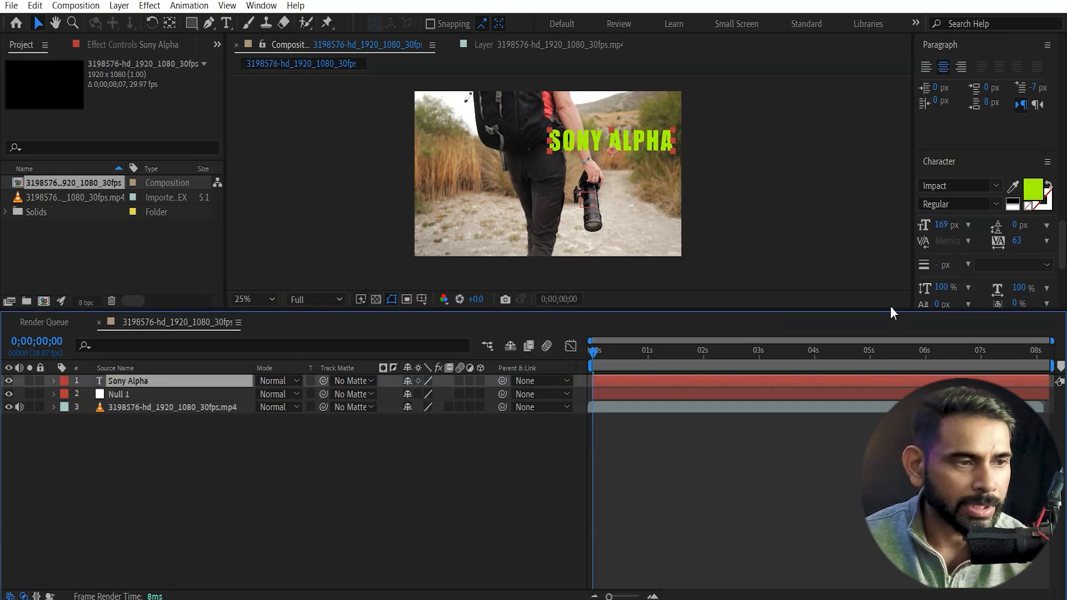
pyautogui.click(1035, 190)
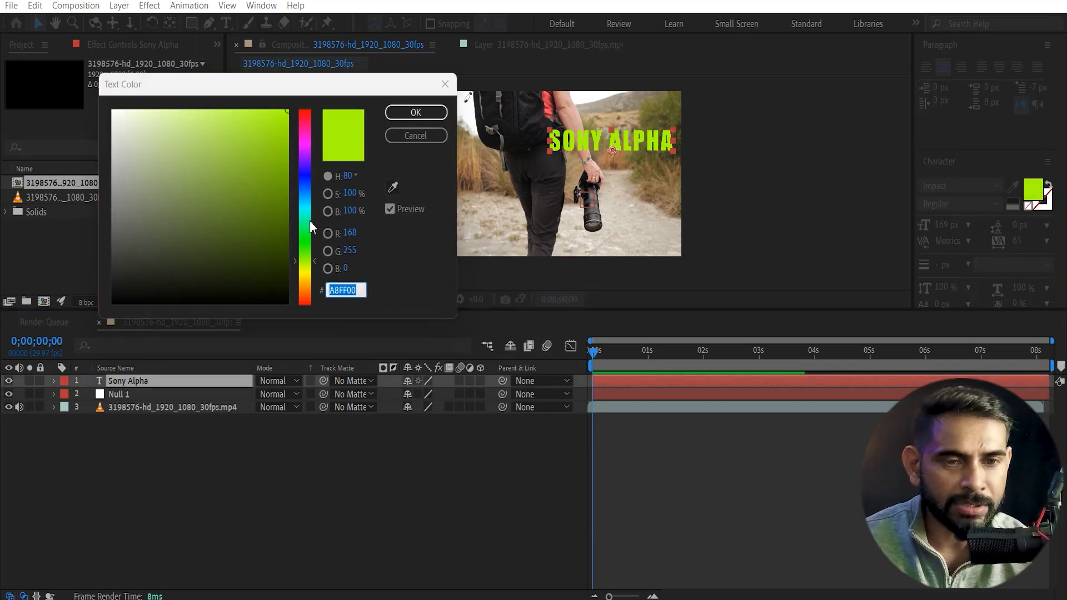
pyautogui.click(302, 216)
pyautogui.moveTo(301, 215); pyautogui.dragTo(300, 276)
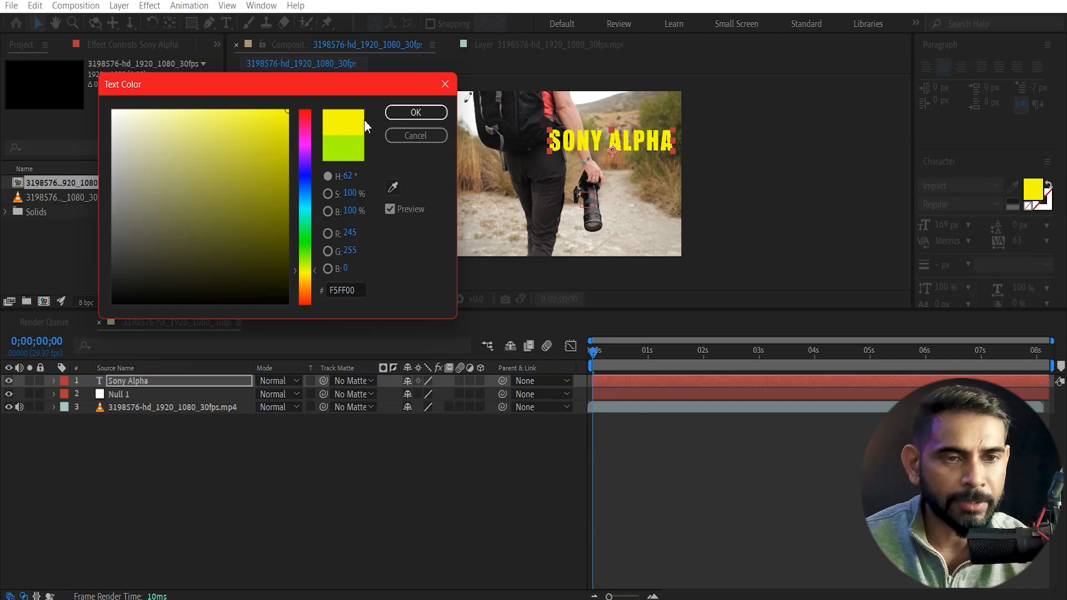
pyautogui.click(439, 112)
pyautogui.click(796, 235)
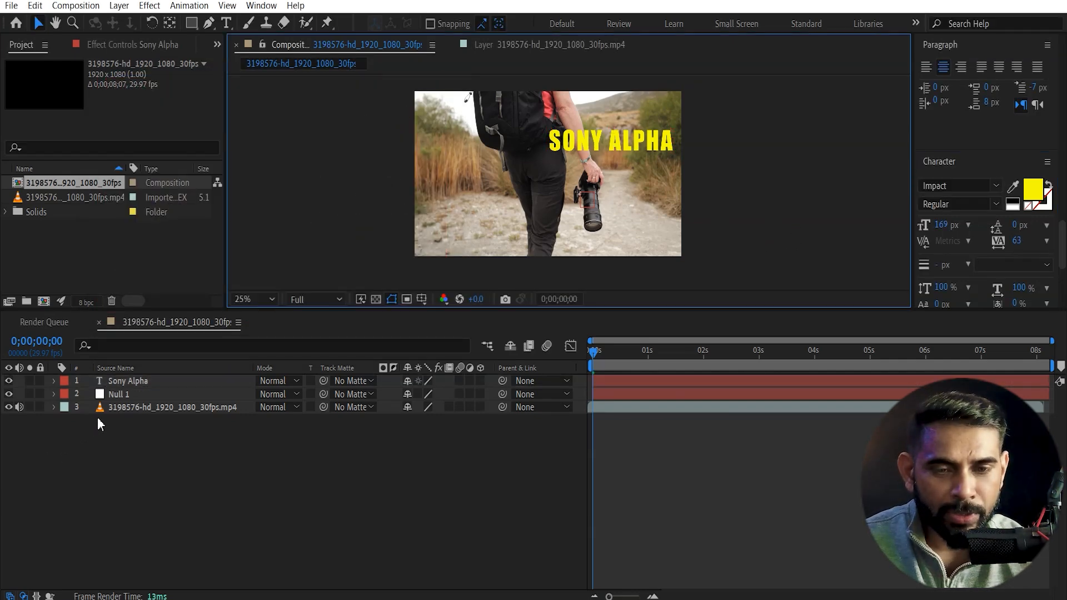
# - Parent the "Sony Alpha" text layer to Null 1 and play the composition to check that the text follows the camera
pyautogui.click(123, 396)
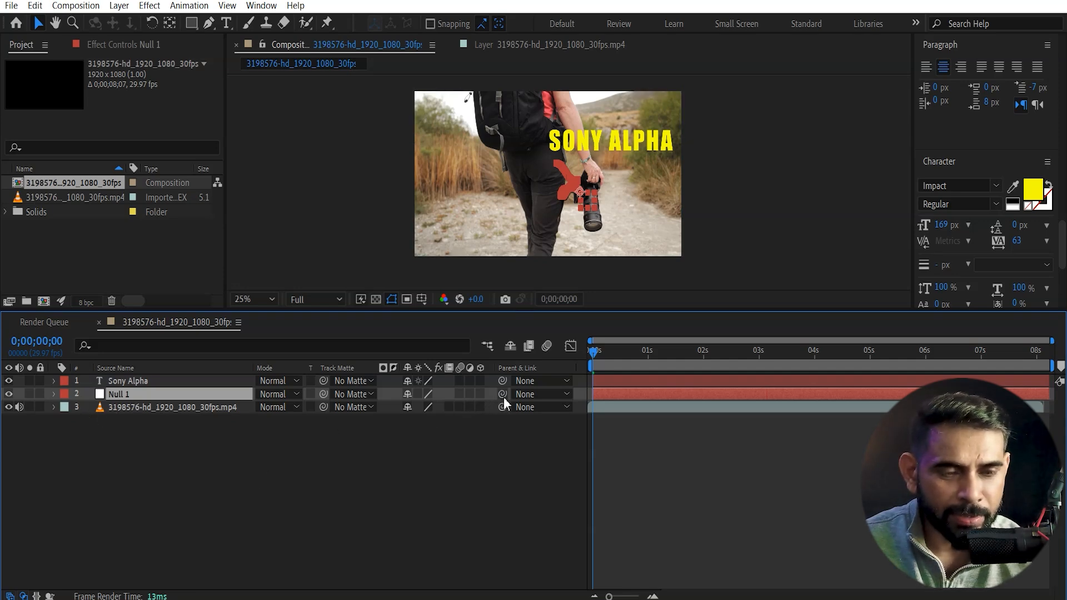
pyautogui.click(151, 380)
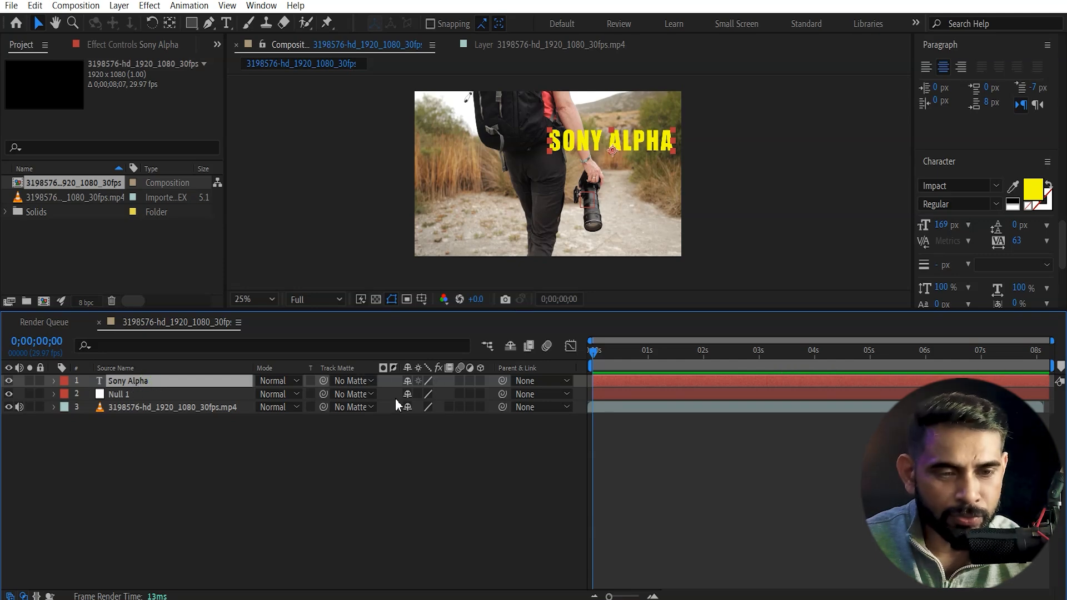
pyautogui.moveTo(502, 382); pyautogui.dragTo(112, 396)
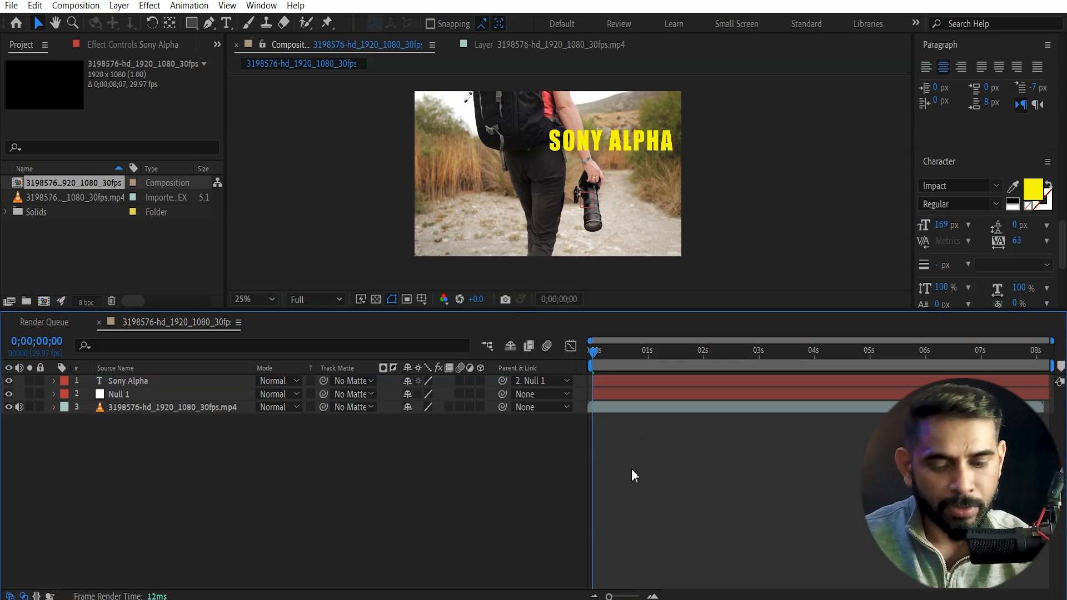
pyautogui.press('space')
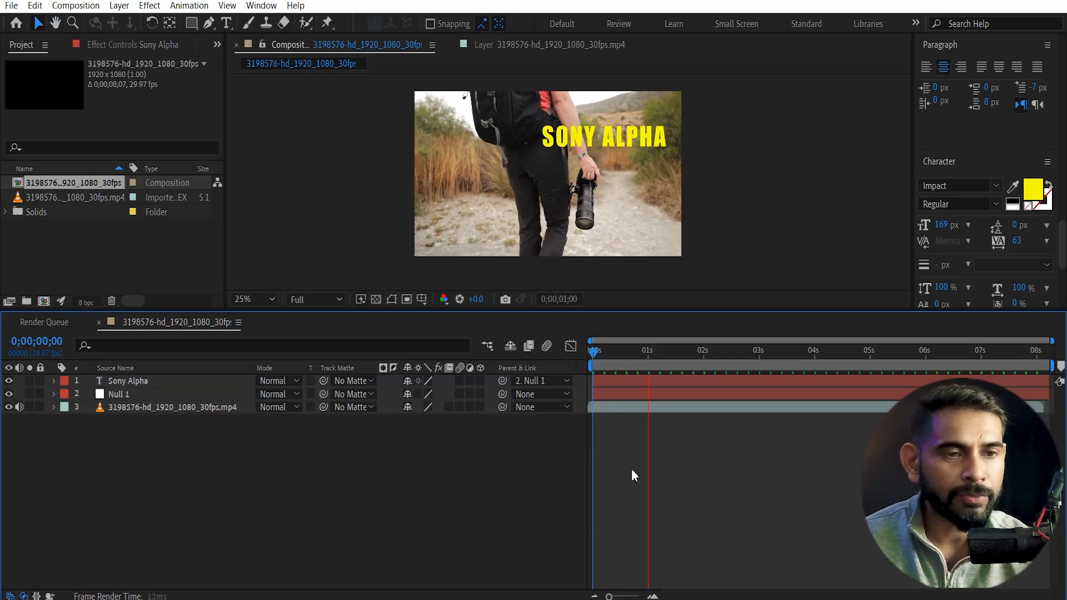